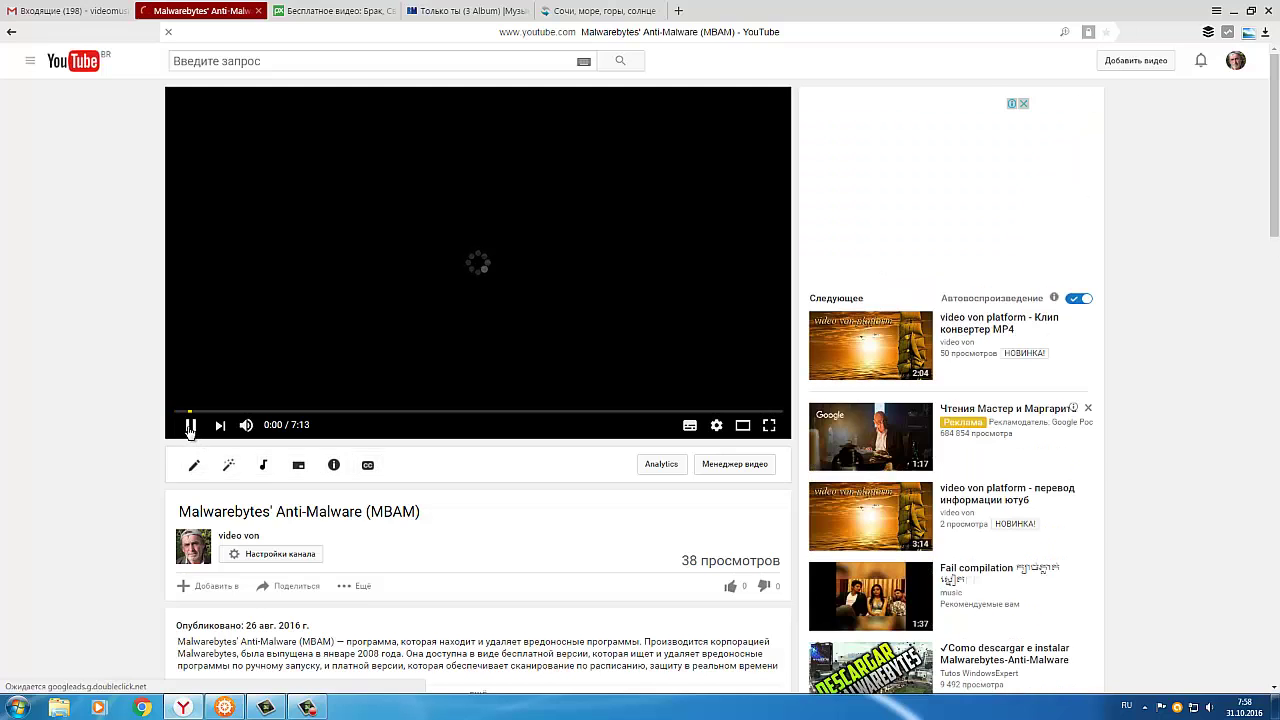
Pause the Malwarebytes video, expand its full description and open the linked ru.malwarebytes.com website
{"action": "left_click", "coordinate": [191, 430]}
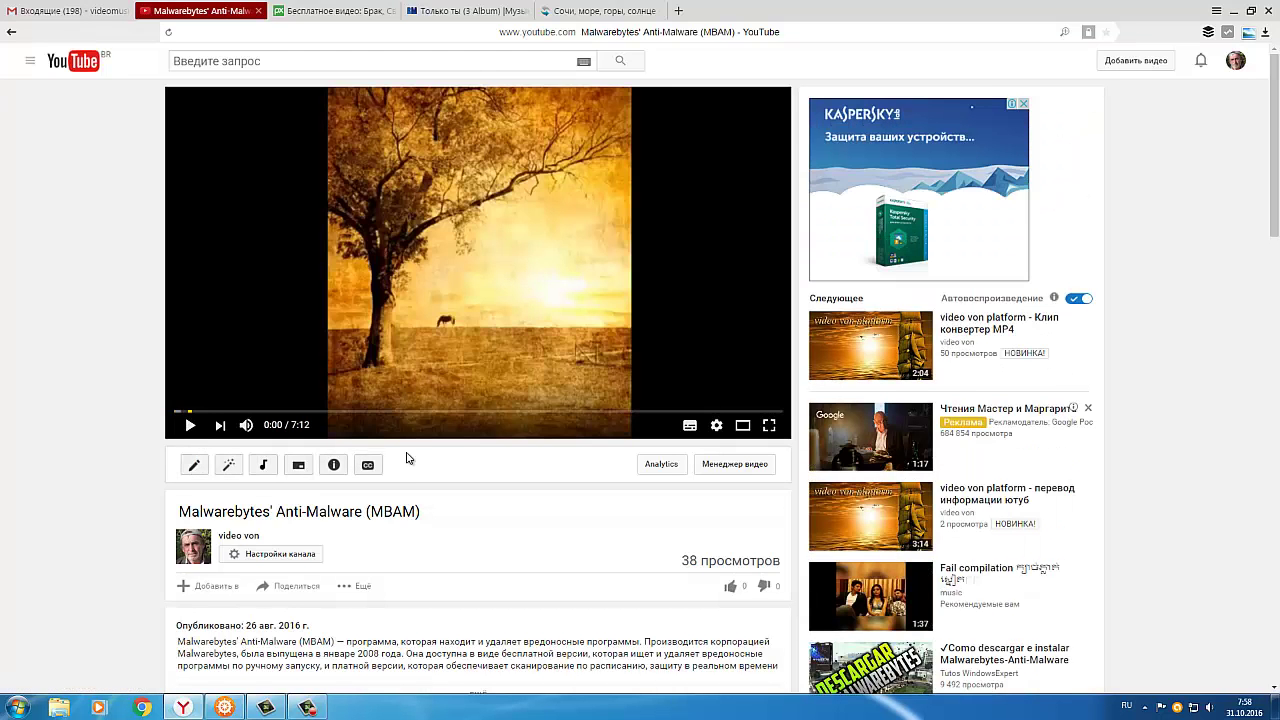
{"action": "scroll", "coordinate": [427, 470], "scroll_direction": "down", "scroll_amount": 3}
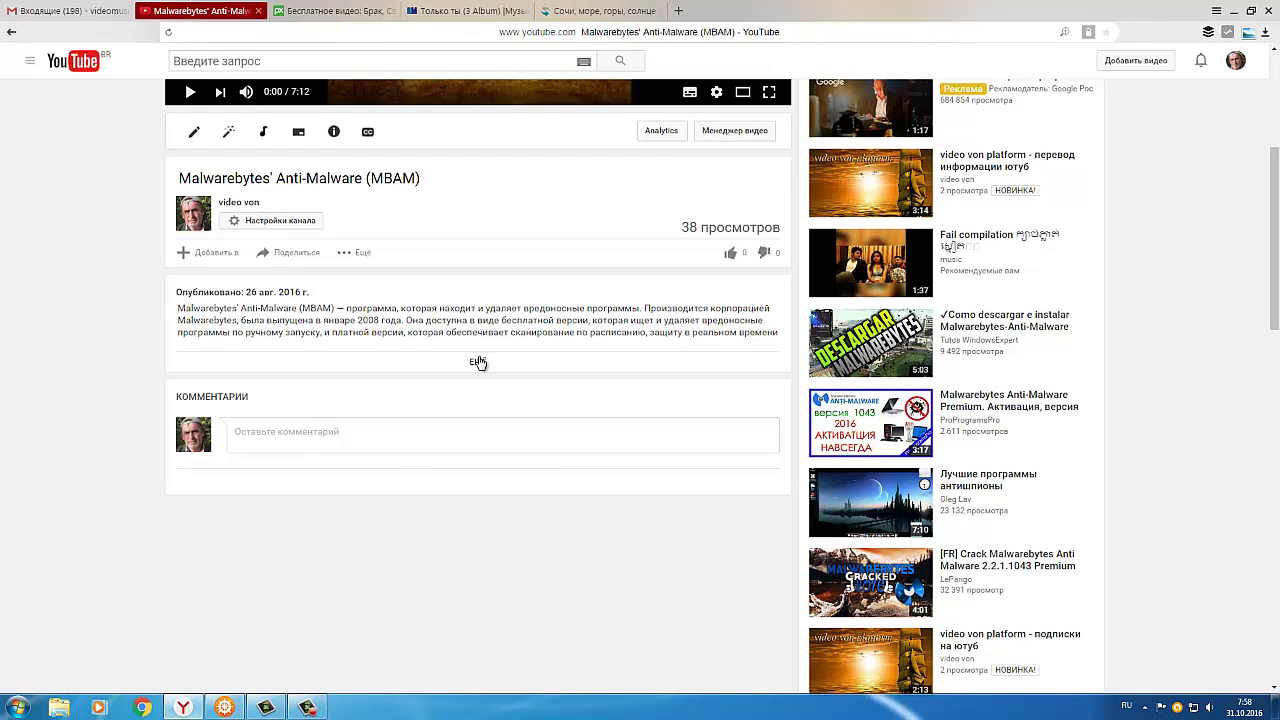
{"action": "left_click", "coordinate": [478, 362]}
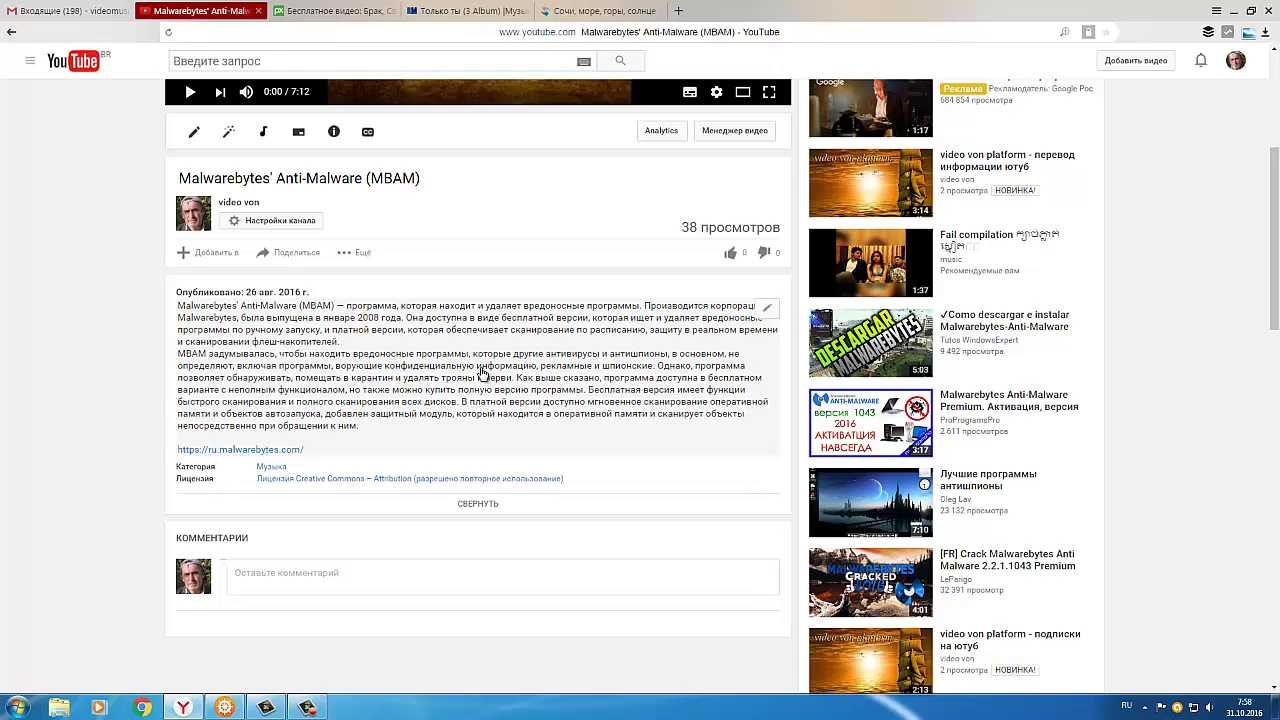
{"action": "left_click", "coordinate": [235, 451]}
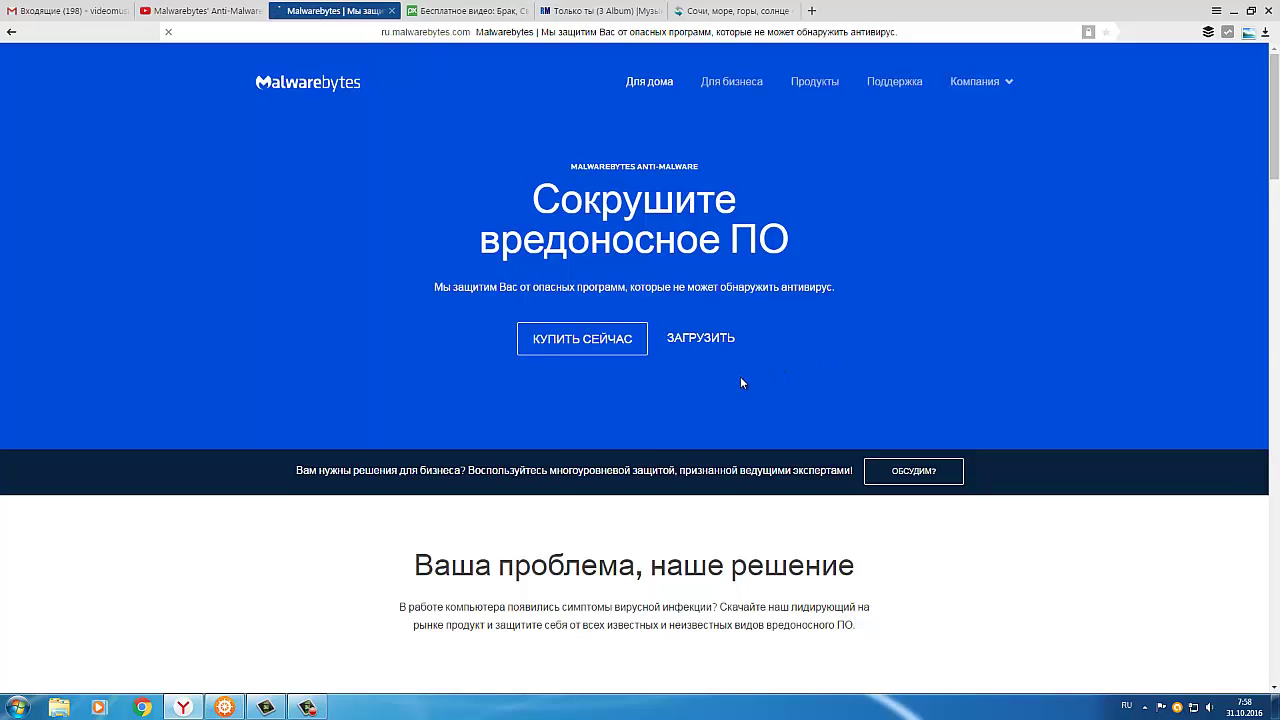
Download the Malwarebytes Anti-Malware installer and save it as mbam-setup-2.2.1.1043 in the Загрузки folder
{"action": "scroll", "coordinate": [768, 376], "scroll_direction": "down", "scroll_amount": 2}
{"action": "scroll", "coordinate": [772, 357], "scroll_direction": "up", "scroll_amount": 2}
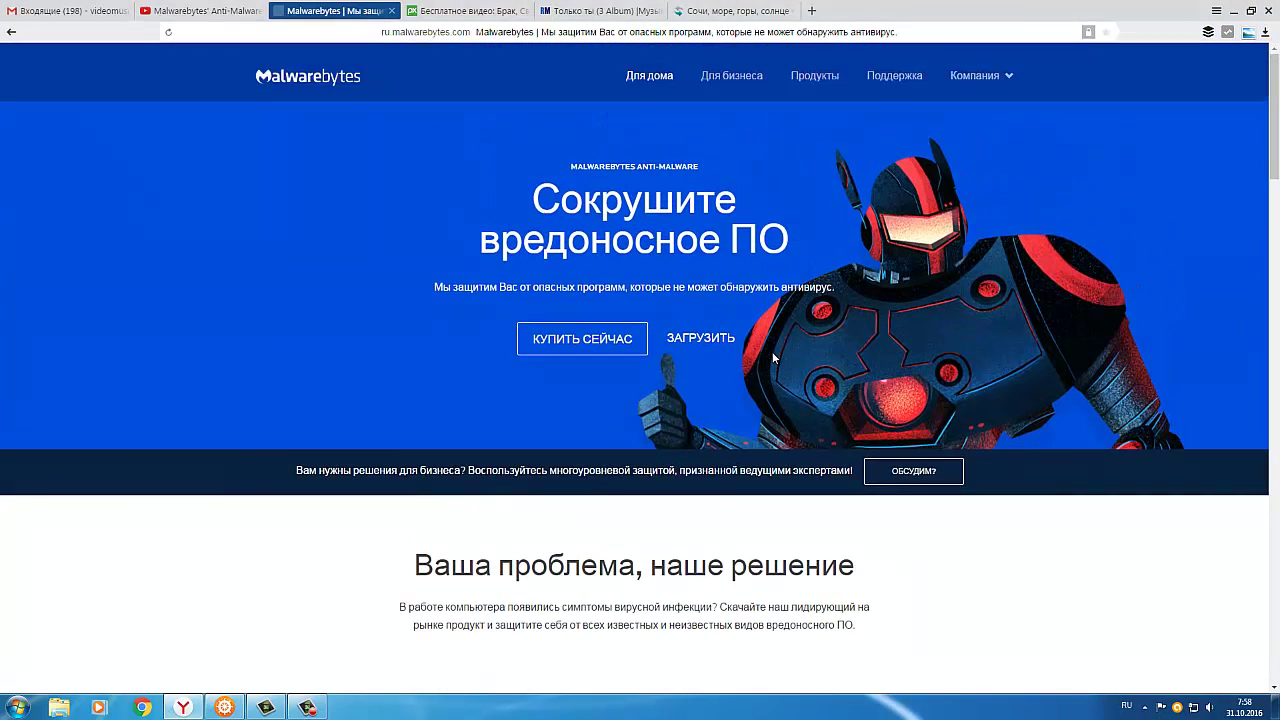
{"action": "left_click", "coordinate": [712, 342]}
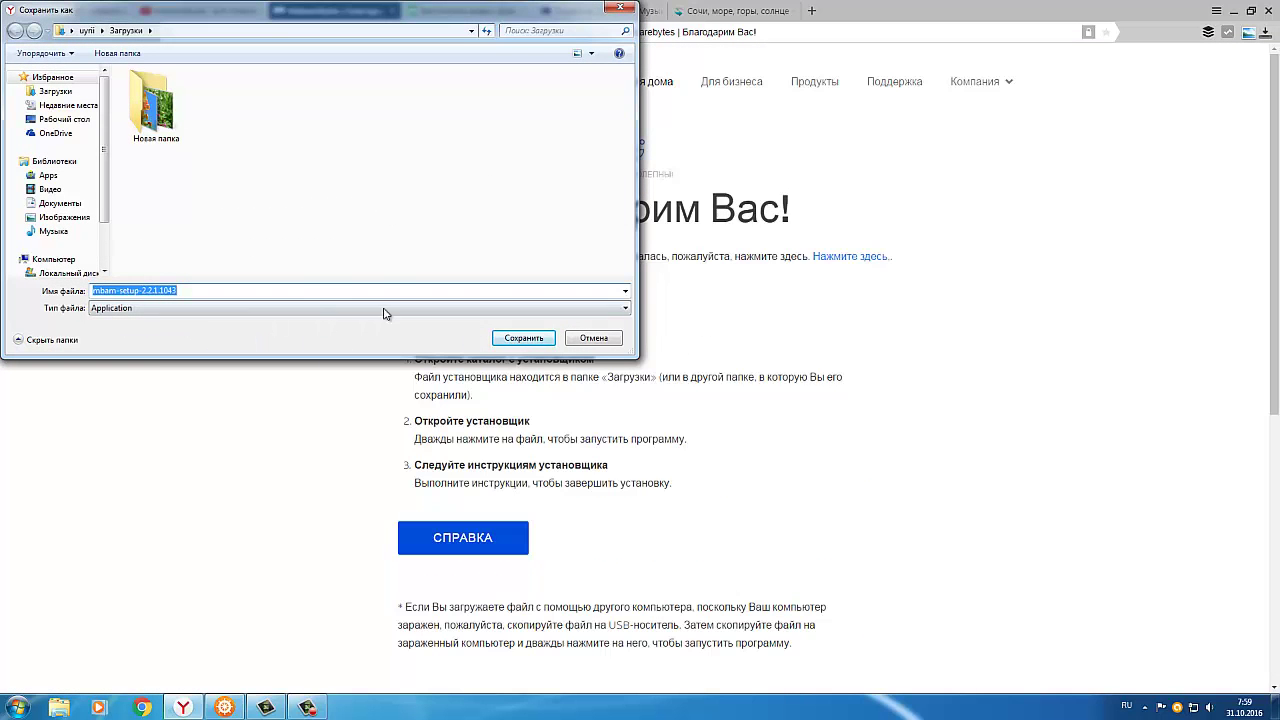
{"action": "left_click", "coordinate": [521, 339]}
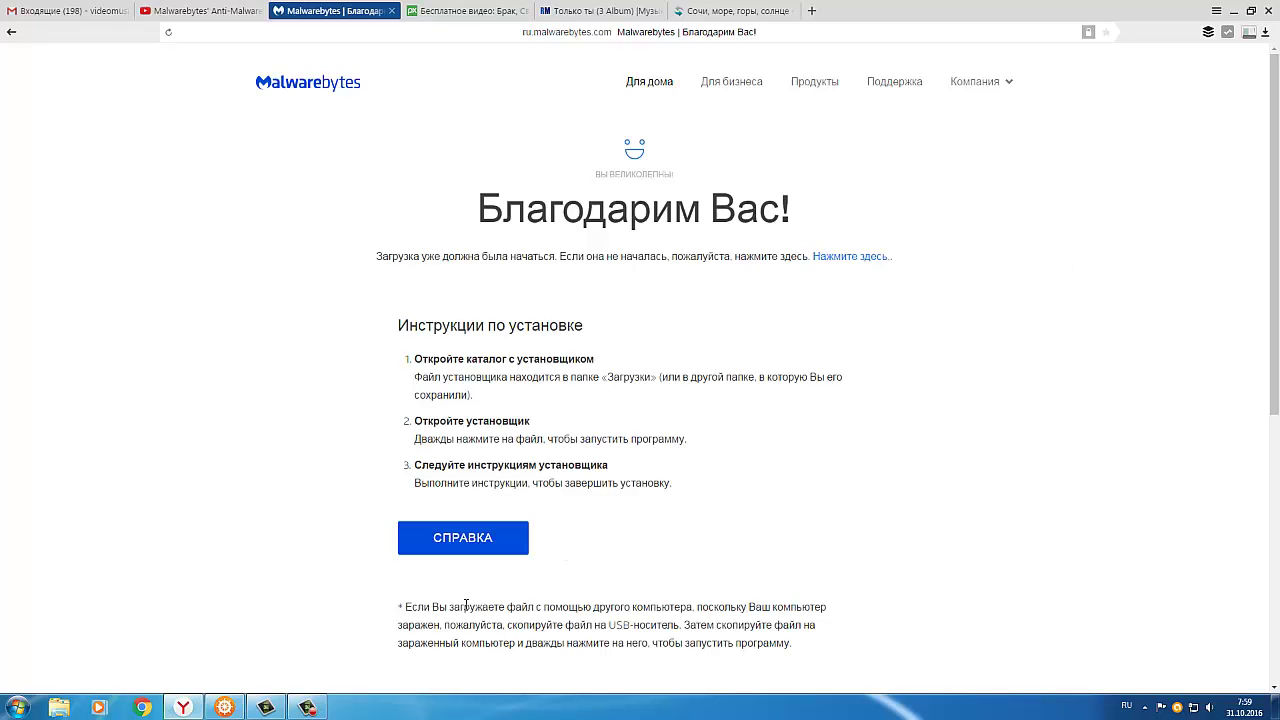
{"action": "mouse_move", "coordinate": [308, 708]}
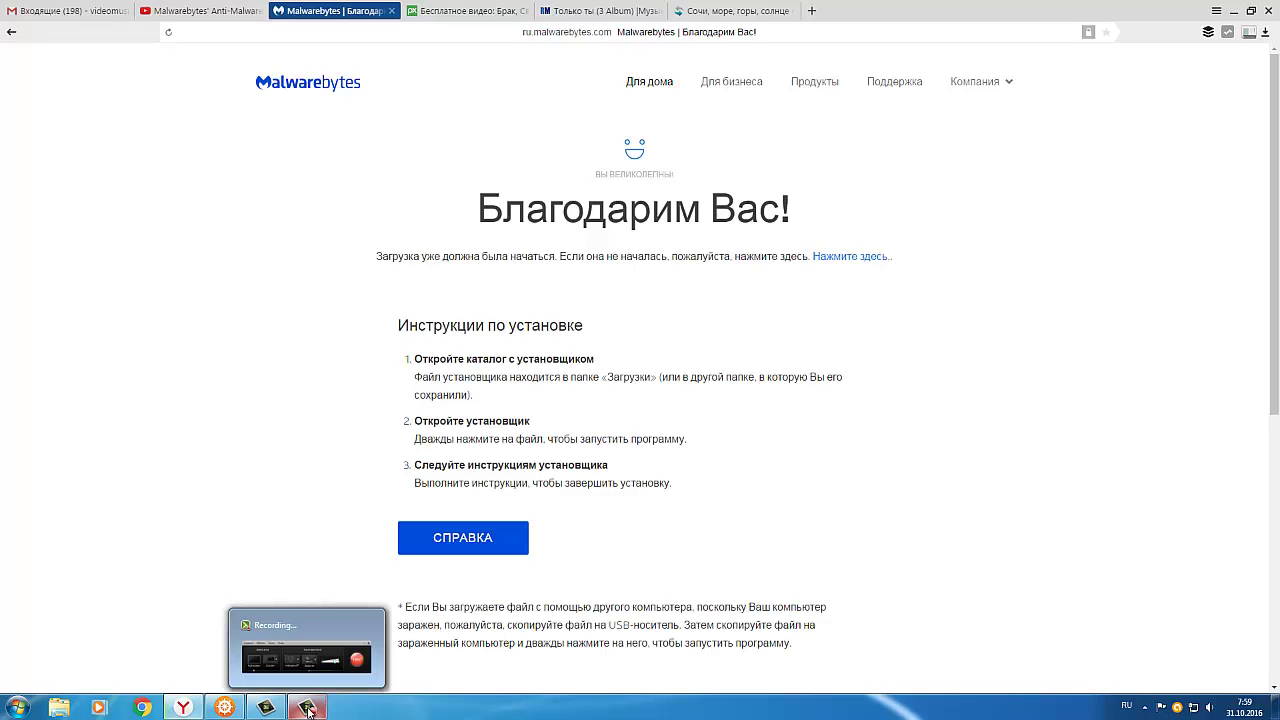
{"action": "left_click", "coordinate": [308, 708]}
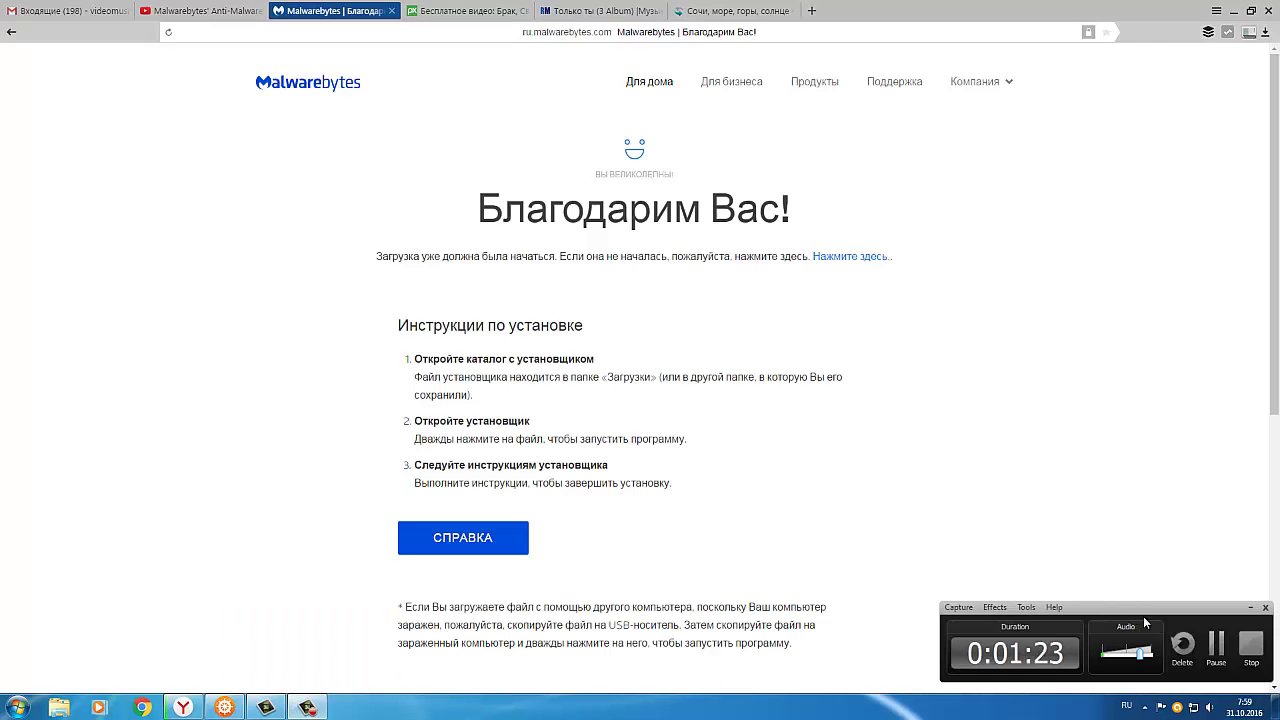
{"action": "left_click", "coordinate": [1216, 645]}
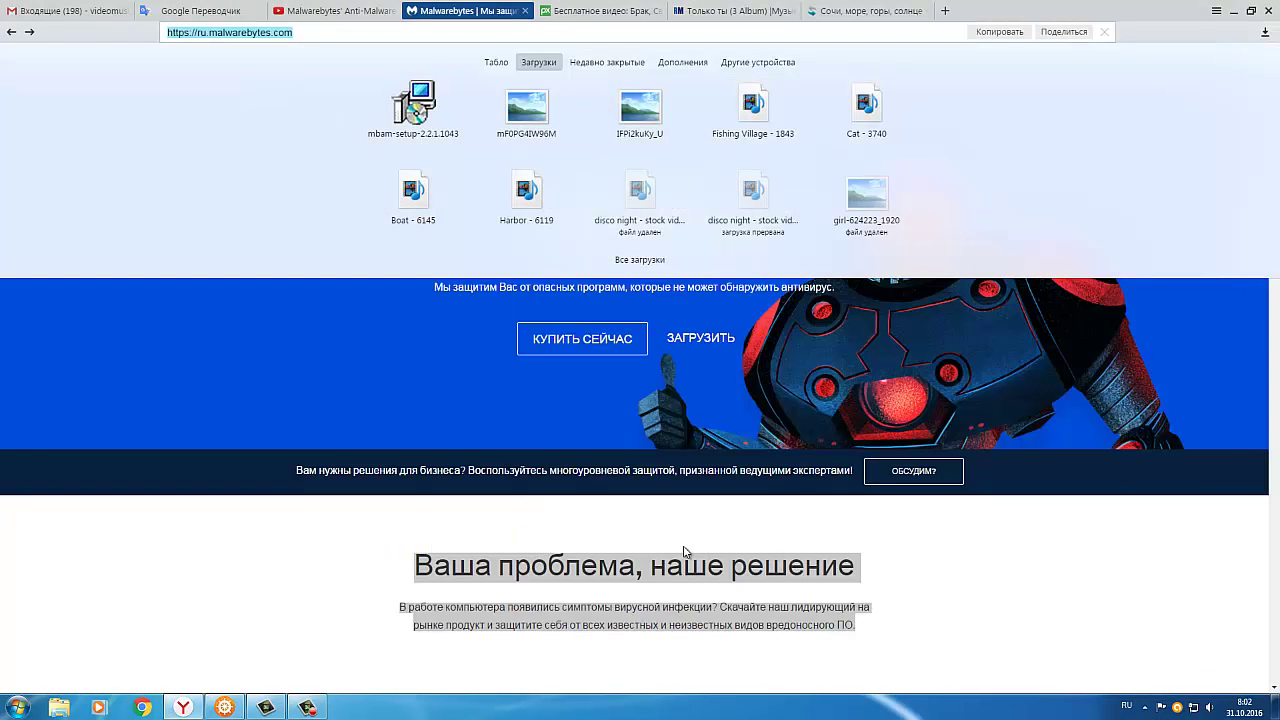
Show the downloaded mbam-setup-2.2.1.1043 file in its folder and run it as administrator
{"action": "left_click", "coordinate": [466, 134]}
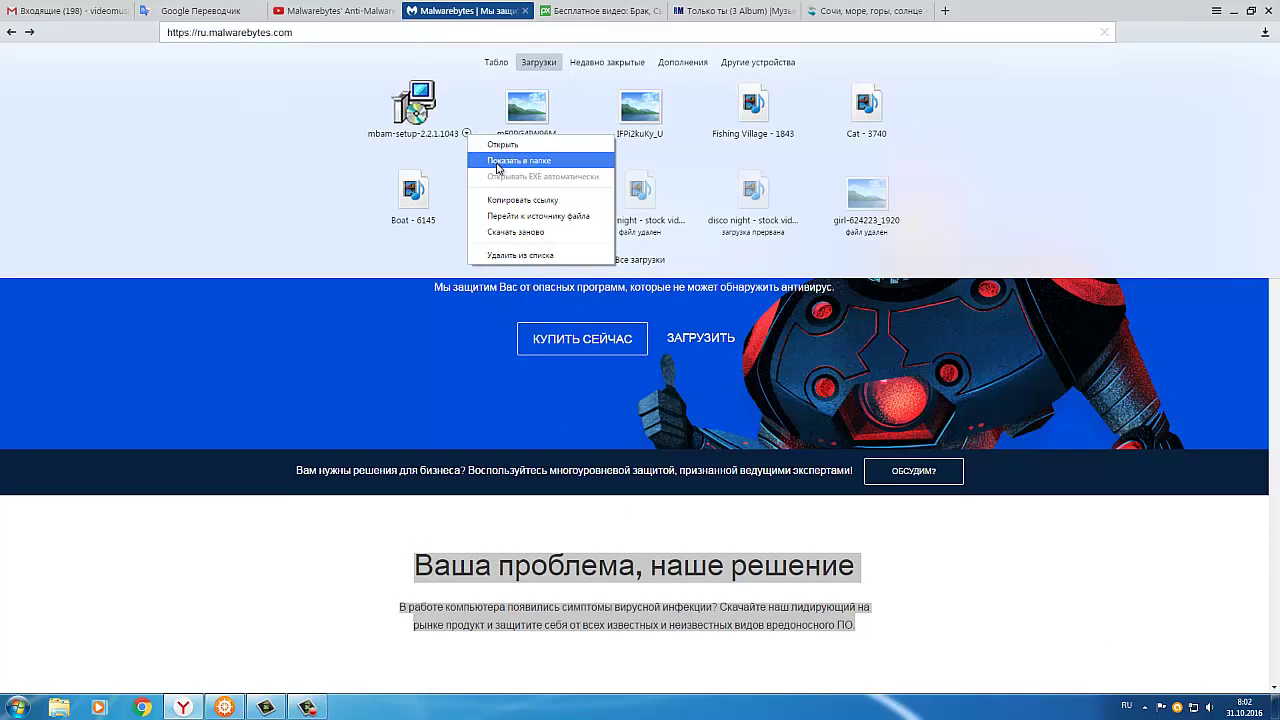
{"action": "left_click", "coordinate": [497, 165]}
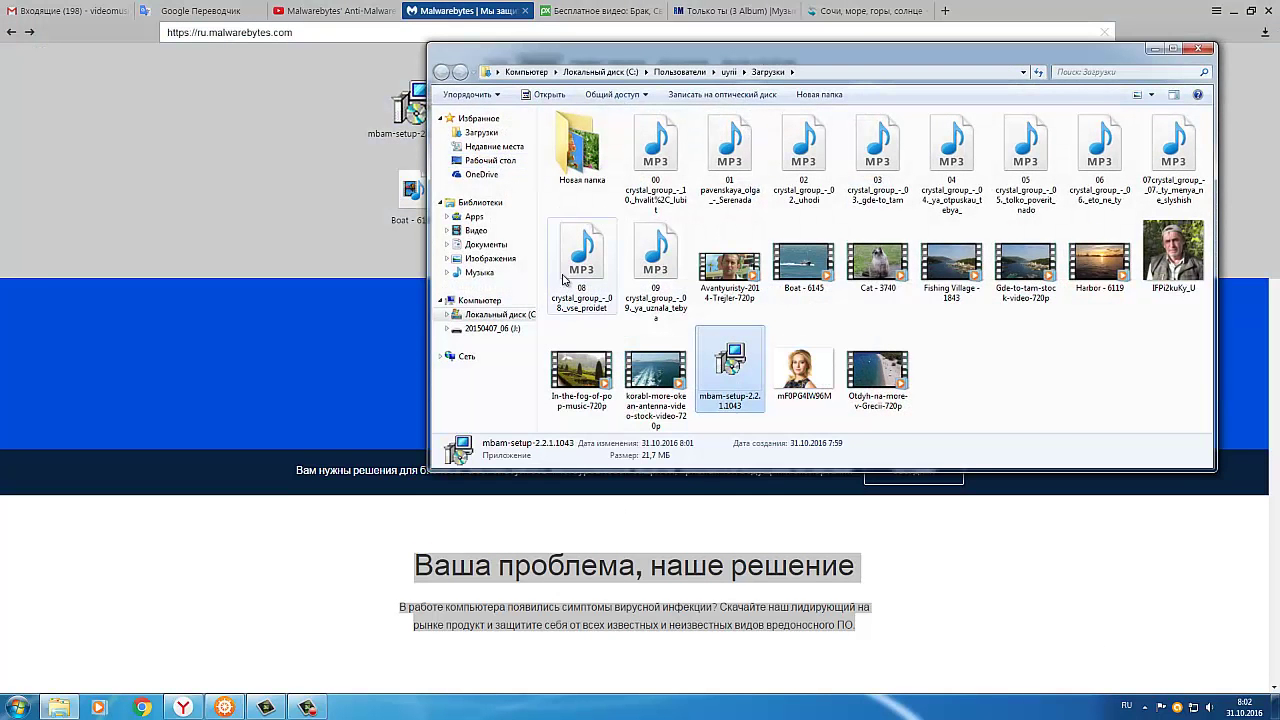
{"action": "right_click", "coordinate": [727, 378]}
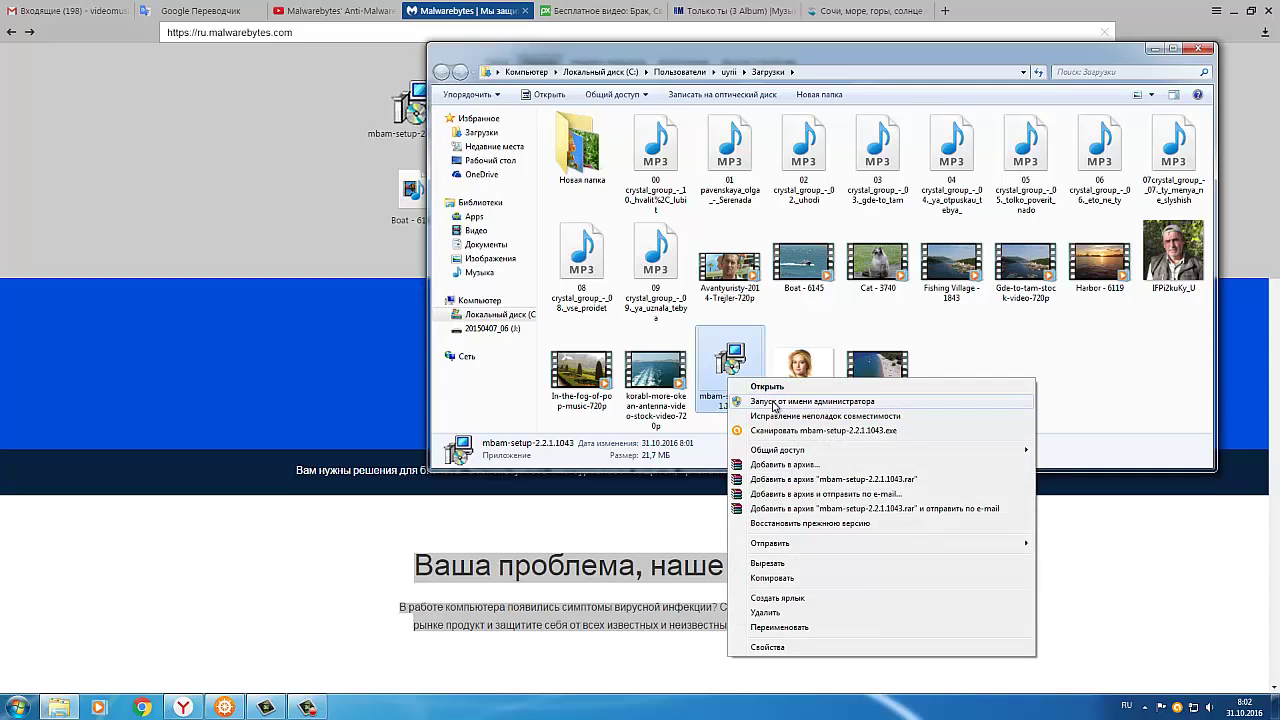
{"action": "left_click", "coordinate": [773, 402]}
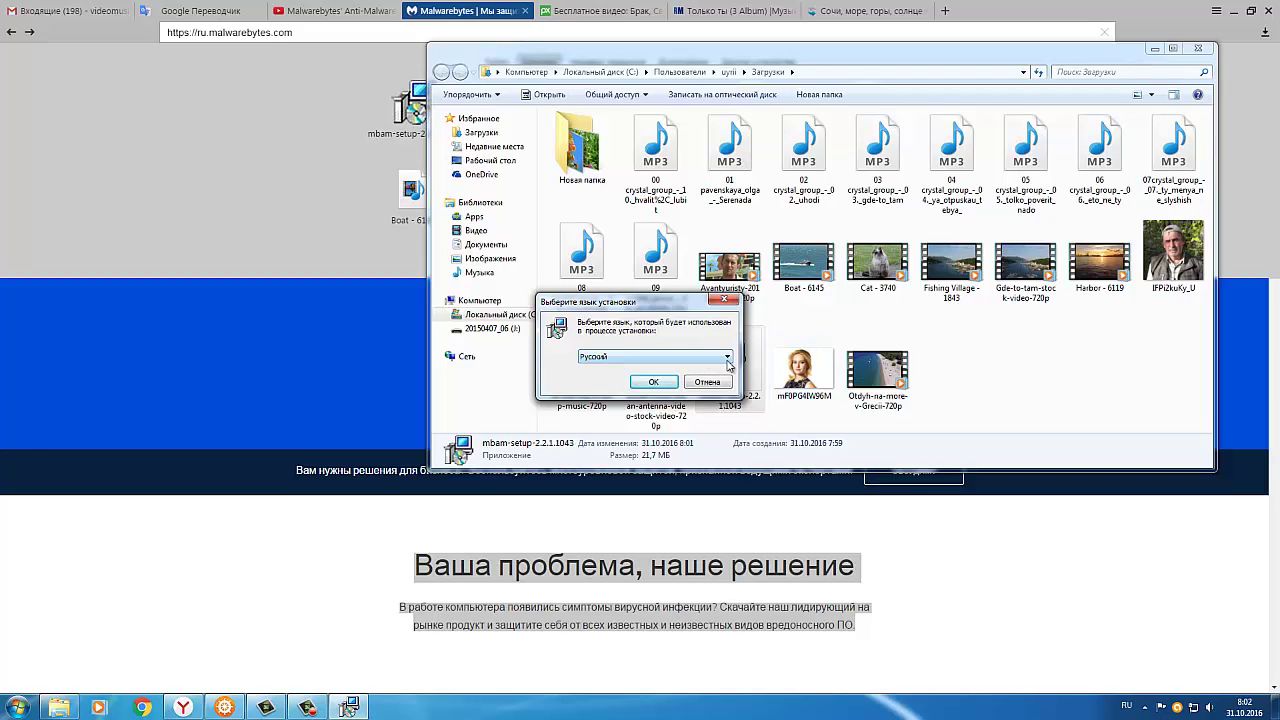
Start the setup wizard in Русский and accept the Malwarebytes software license agreement
{"action": "left_click", "coordinate": [654, 384]}
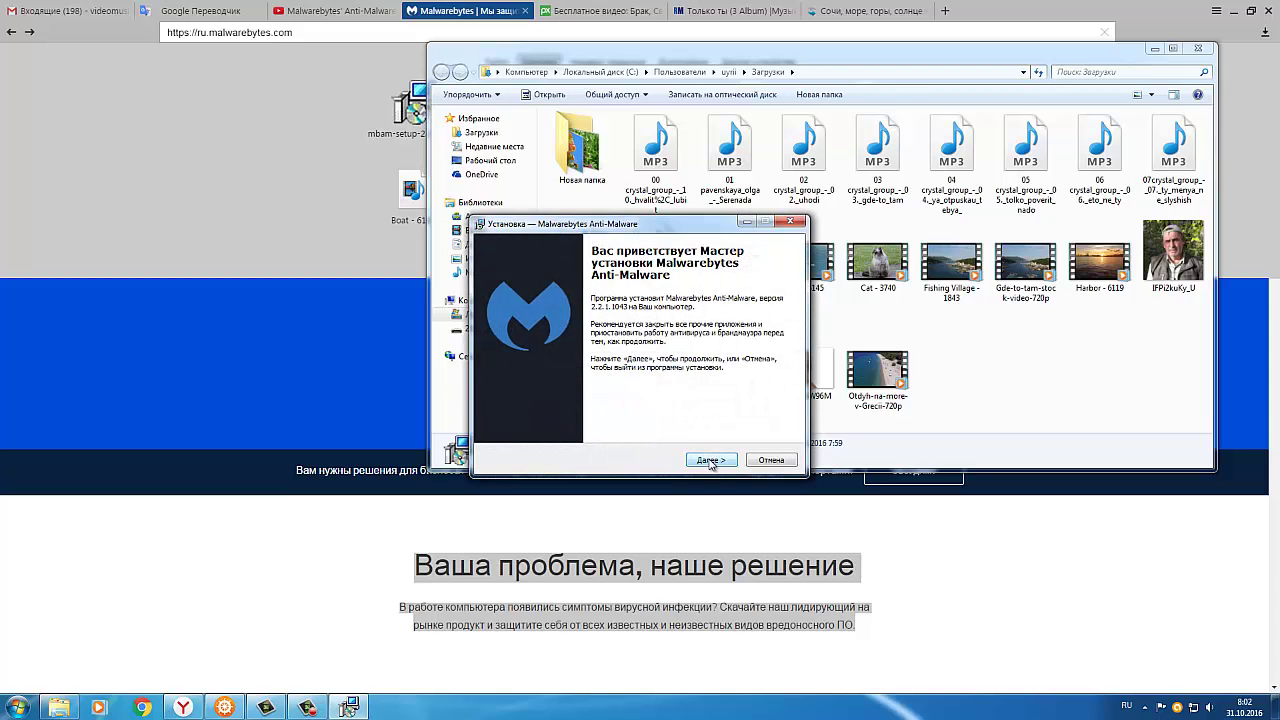
{"action": "left_click", "coordinate": [710, 461]}
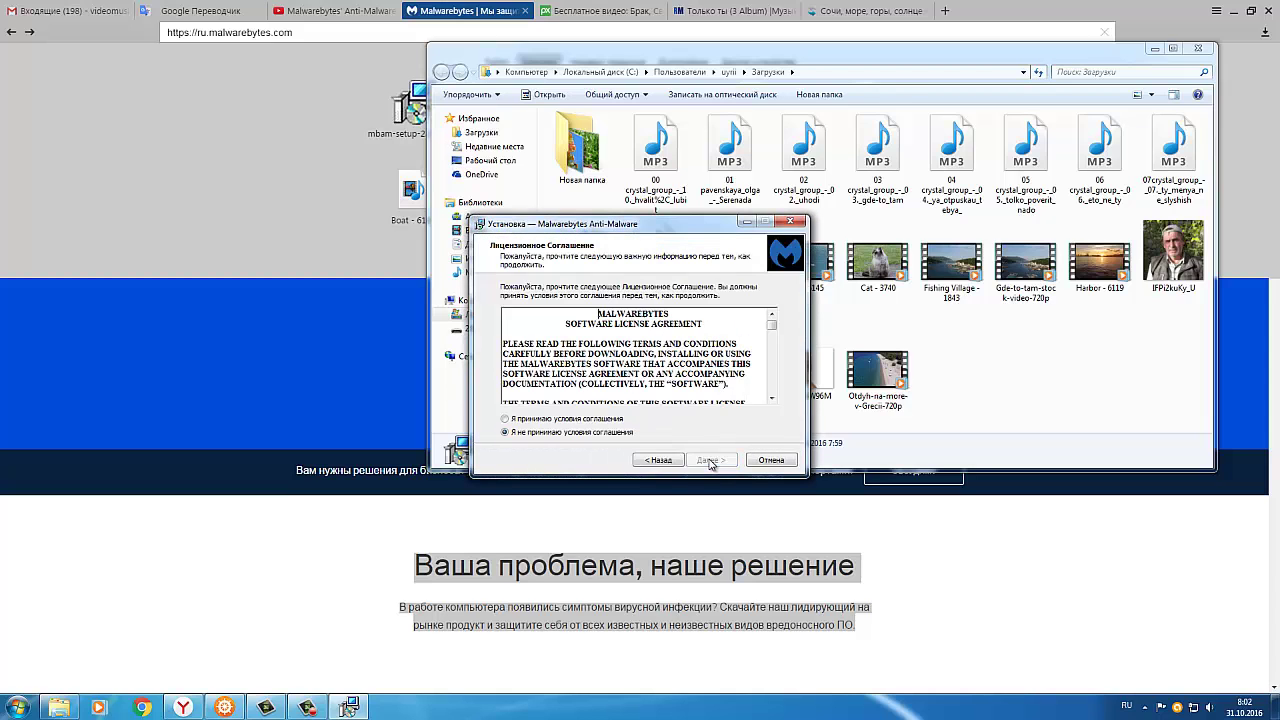
{"action": "left_click", "coordinate": [505, 419]}
{"action": "left_click", "coordinate": [709, 461]}
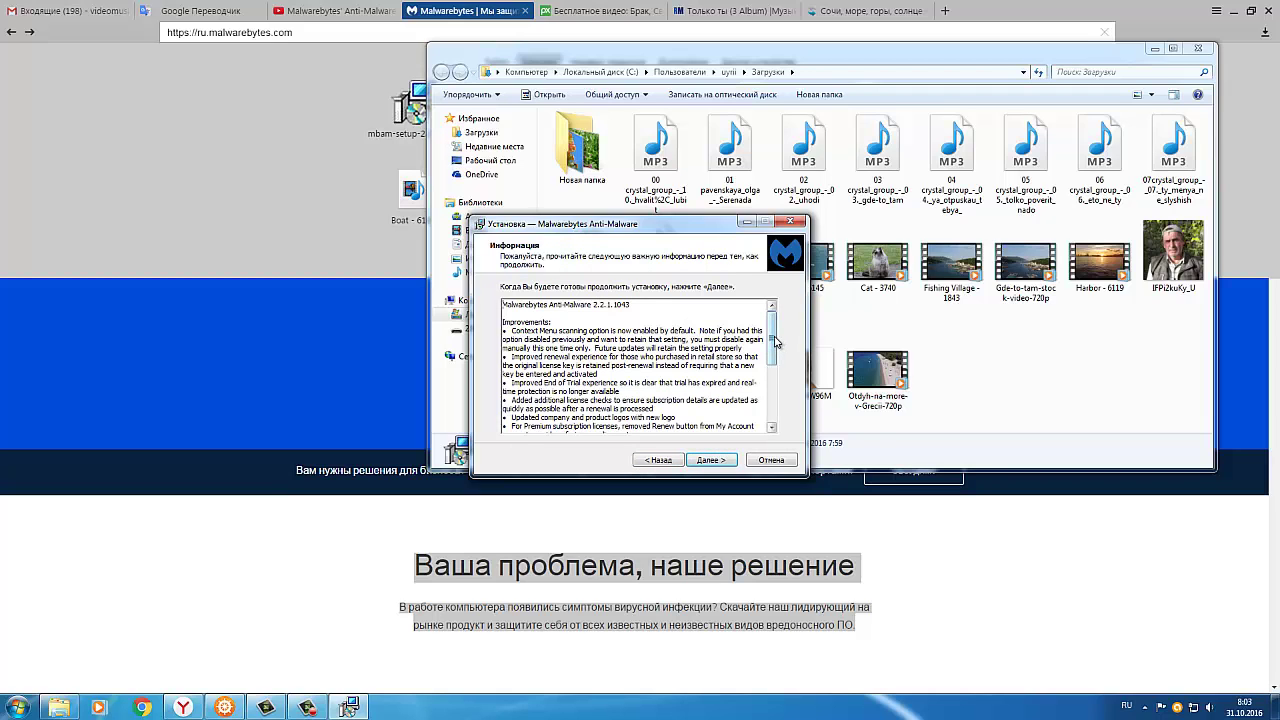
Read through the release notes, then keep the default install folder, Start menu folder and desktop icon option
{"action": "left_click_drag", "start_coordinate": [775, 342], "coordinate": [788, 458]}
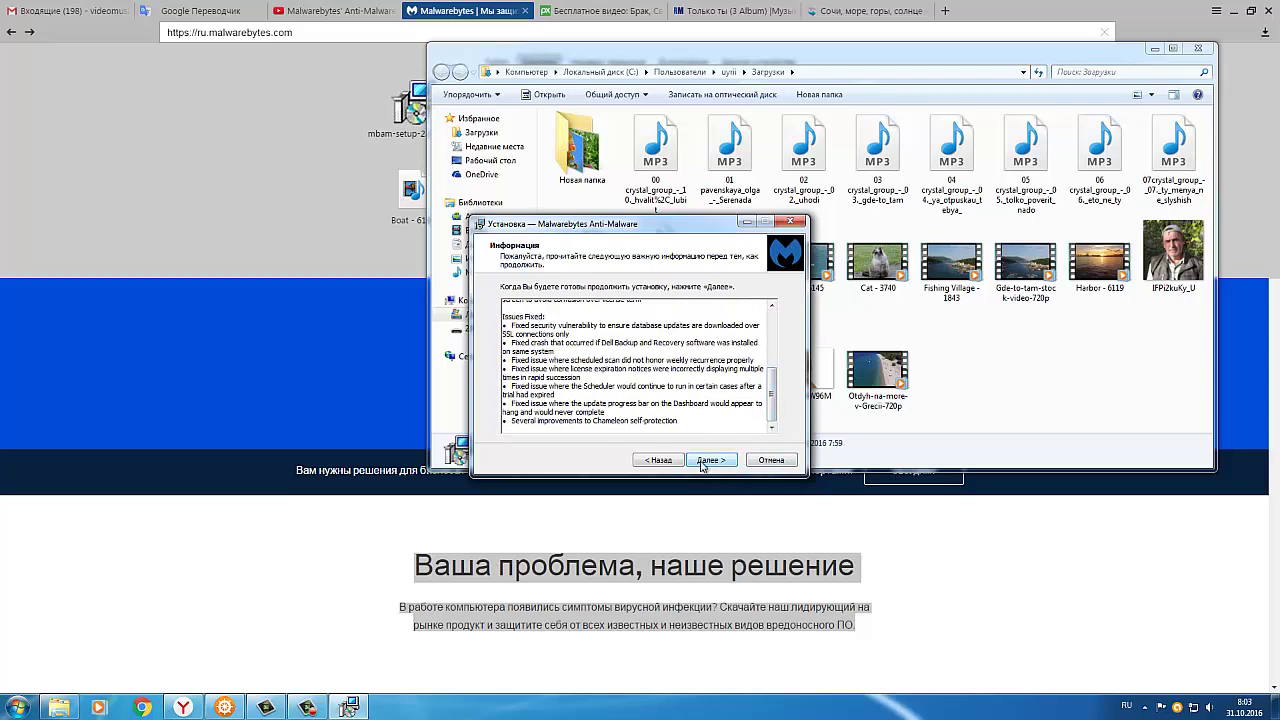
{"action": "left_click", "coordinate": [708, 460]}
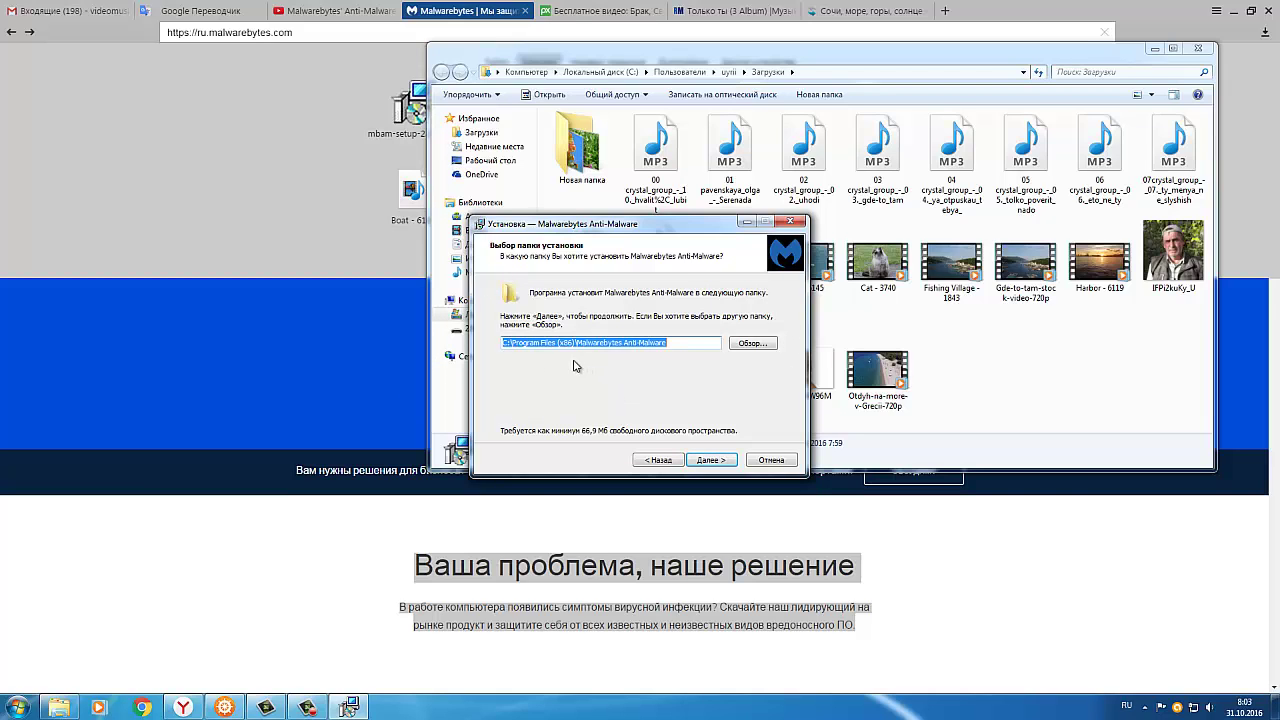
{"action": "left_click", "coordinate": [709, 461]}
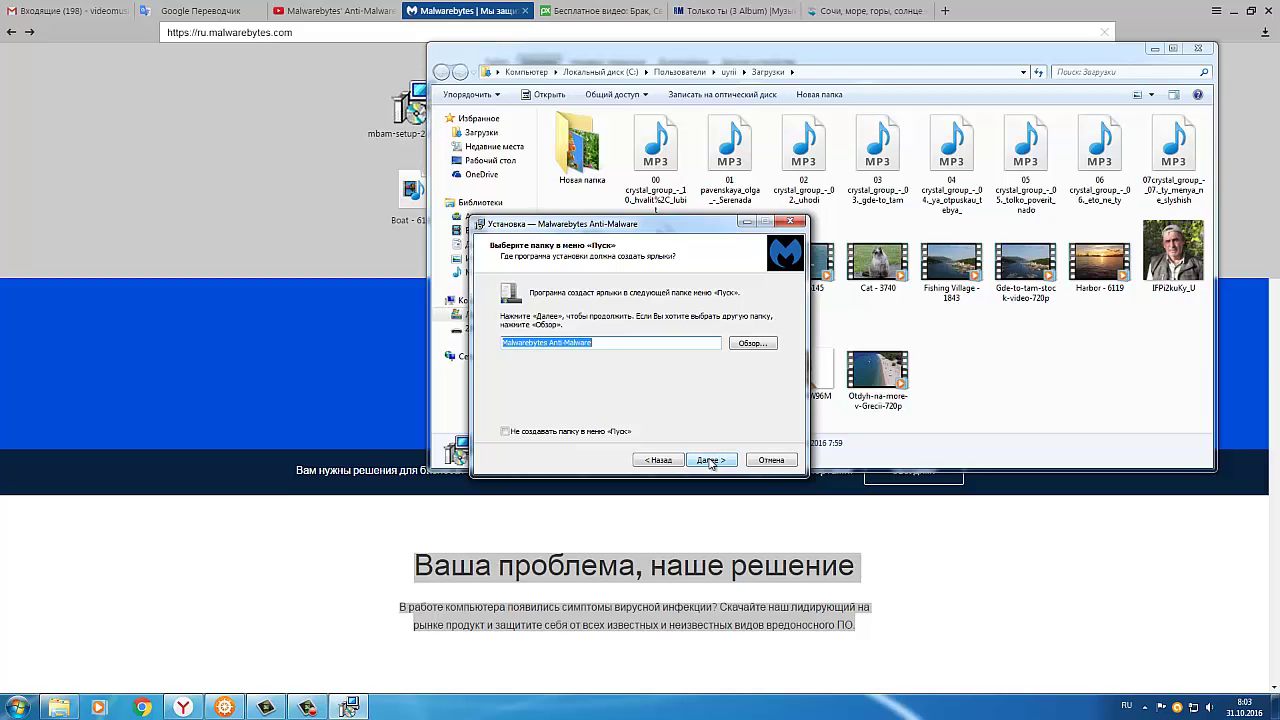
{"action": "left_click", "coordinate": [709, 461]}
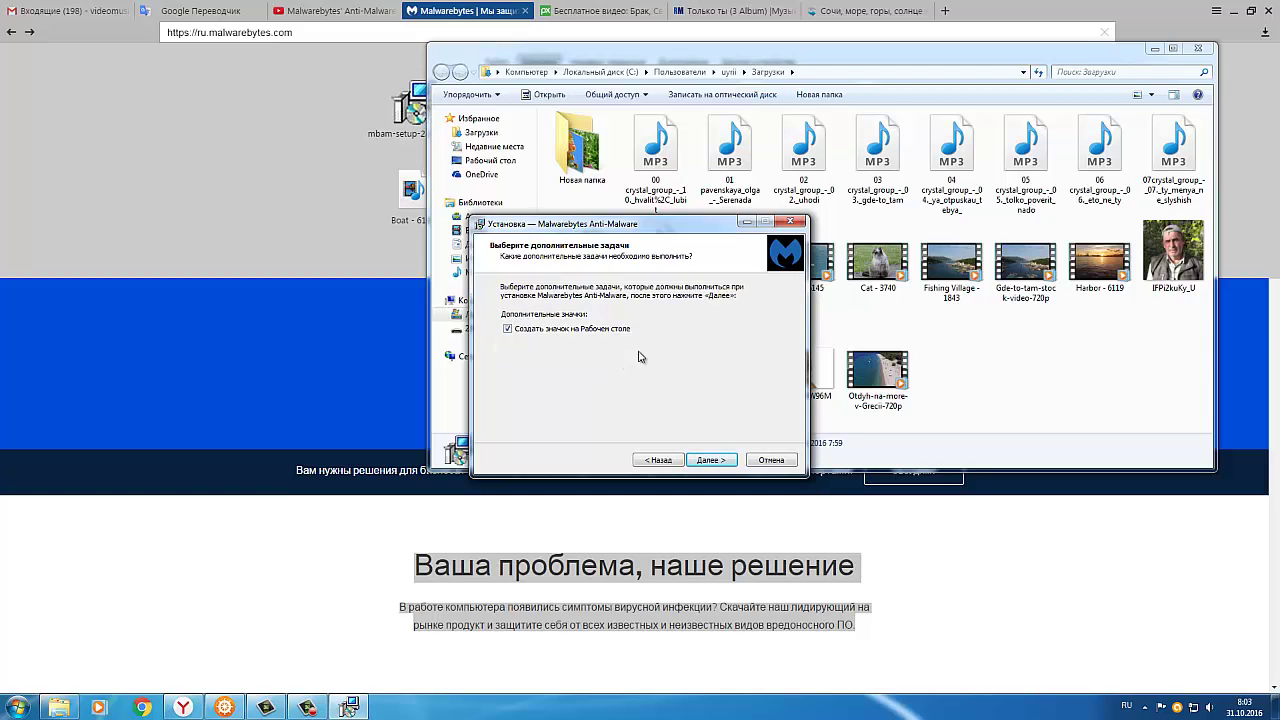
{"action": "left_click", "coordinate": [710, 460]}
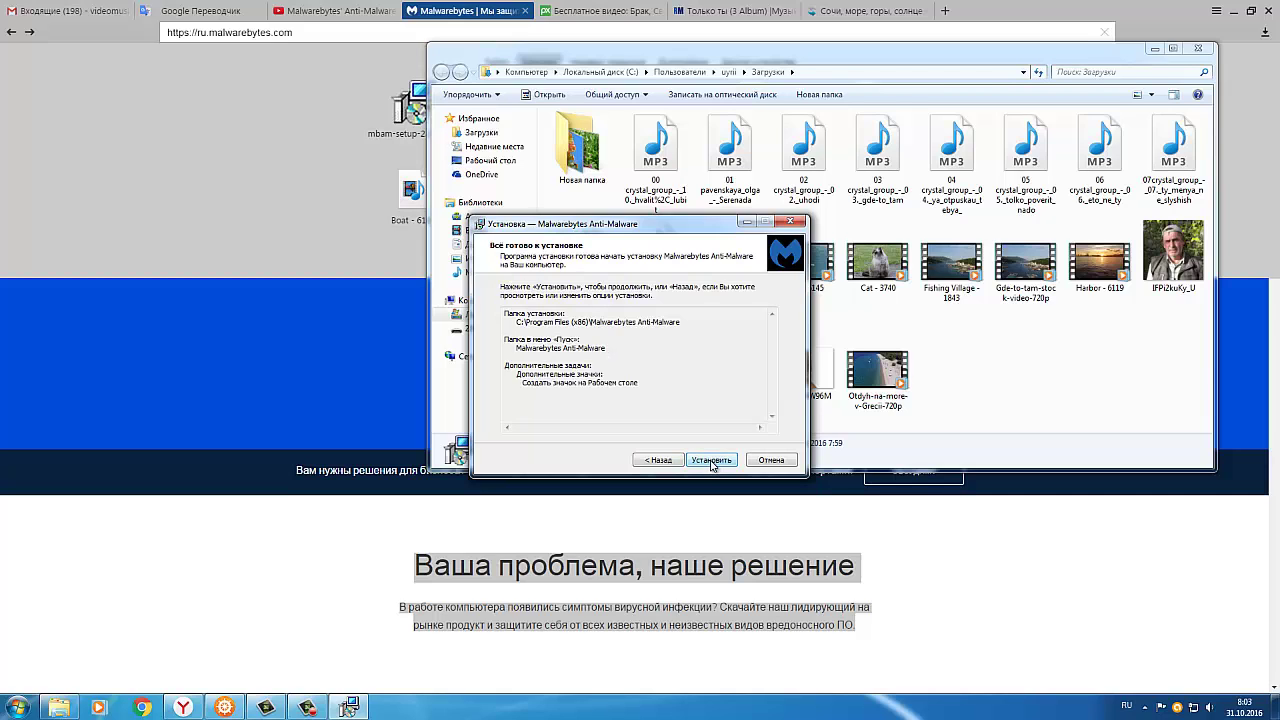
Install the program, finish setup with the free PRO trial and program launch enabled, and close the Загрузки folder window
{"action": "left_click", "coordinate": [711, 461]}
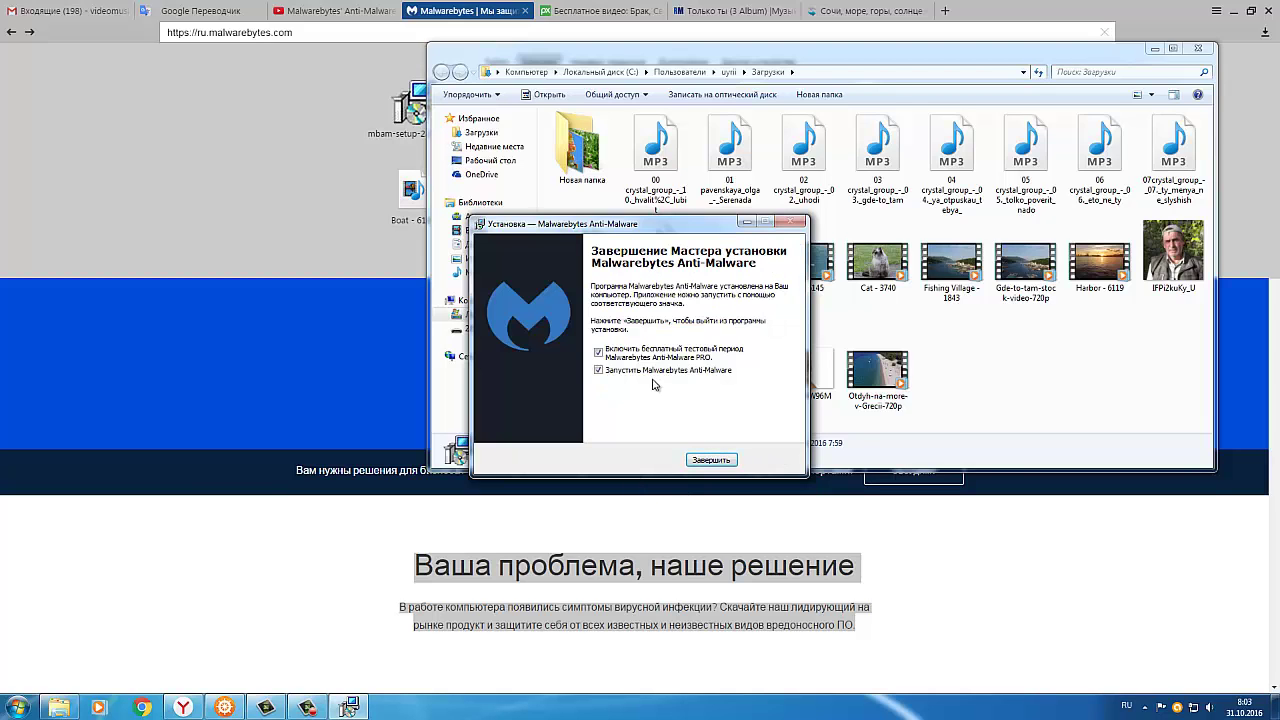
{"action": "left_click", "coordinate": [711, 461]}
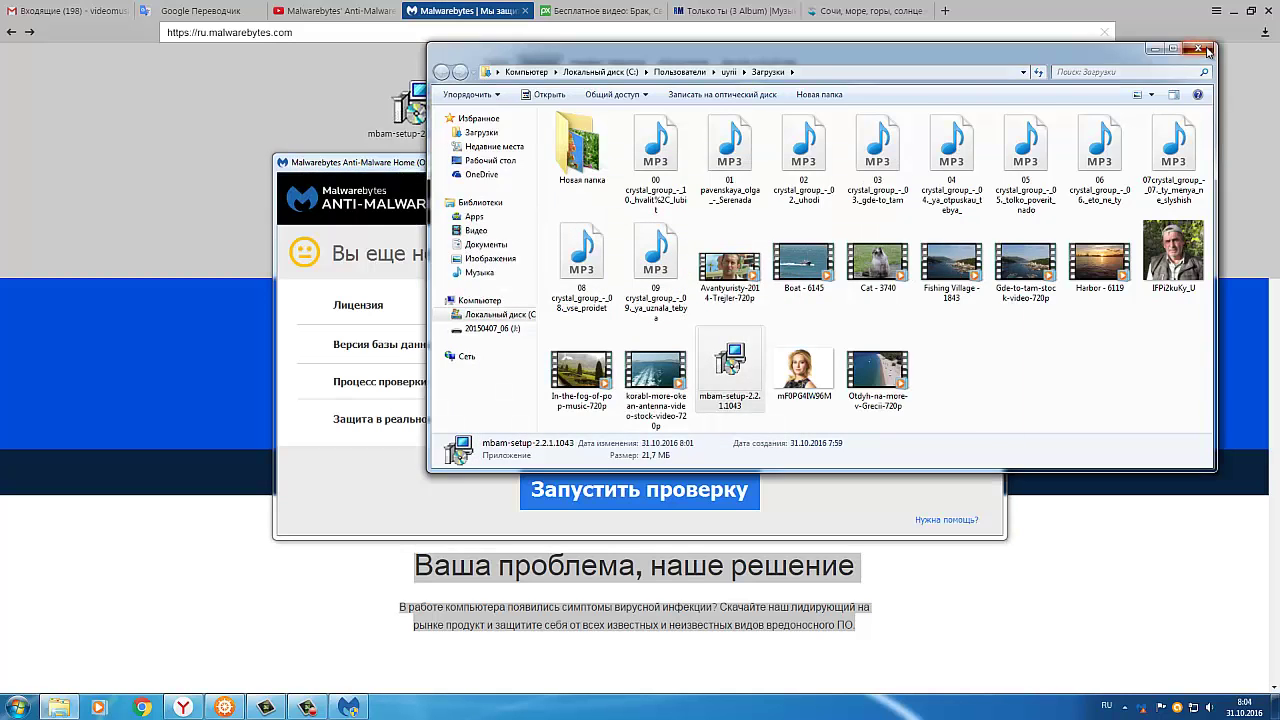
{"action": "left_click", "coordinate": [1208, 52]}
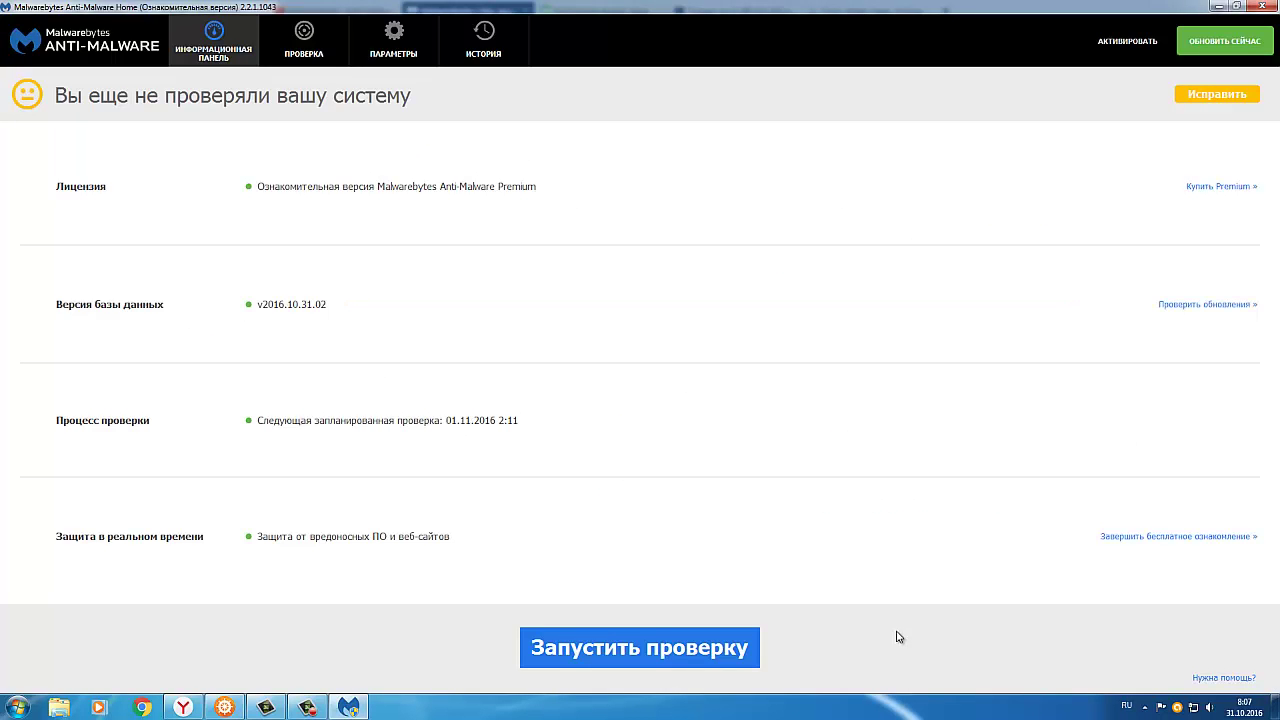
Run a full system scan, remove the detected PUP.Optional.RussAd item, finish the scan and close Malwarebytes Anti-Malware
{"action": "left_click", "coordinate": [633, 657]}
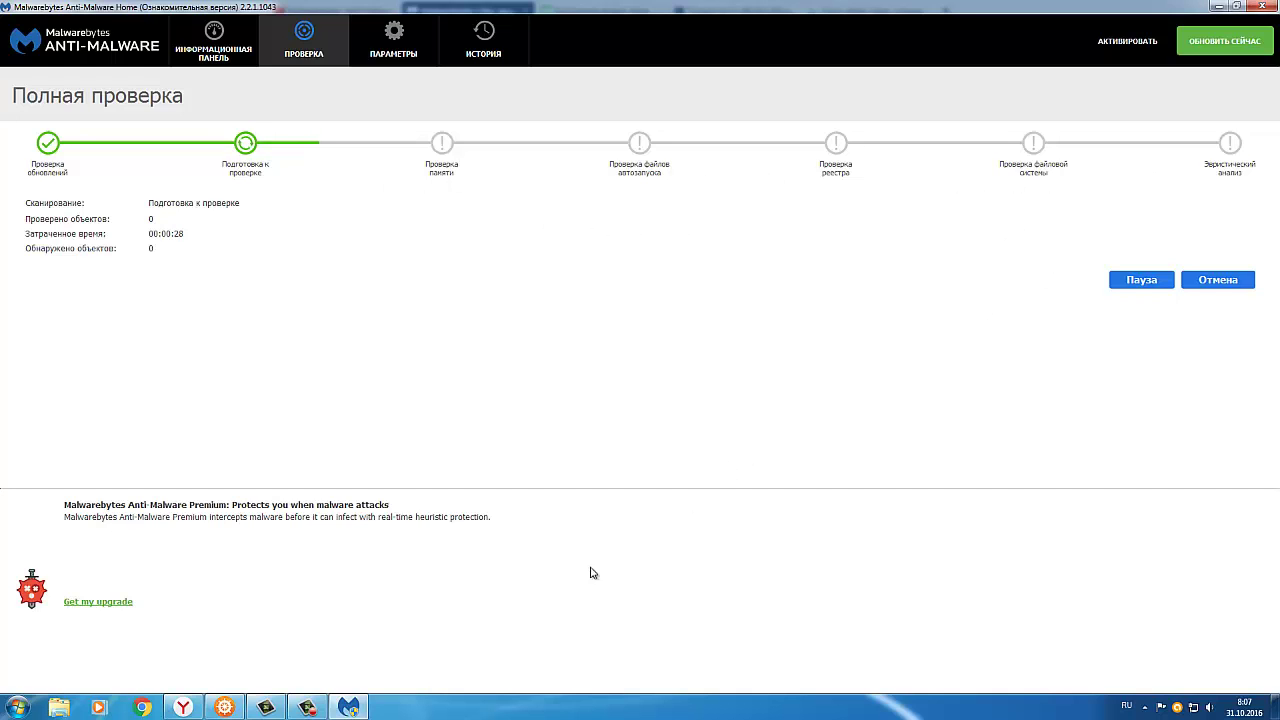
{"action": "left_click", "coordinate": [307, 708]}
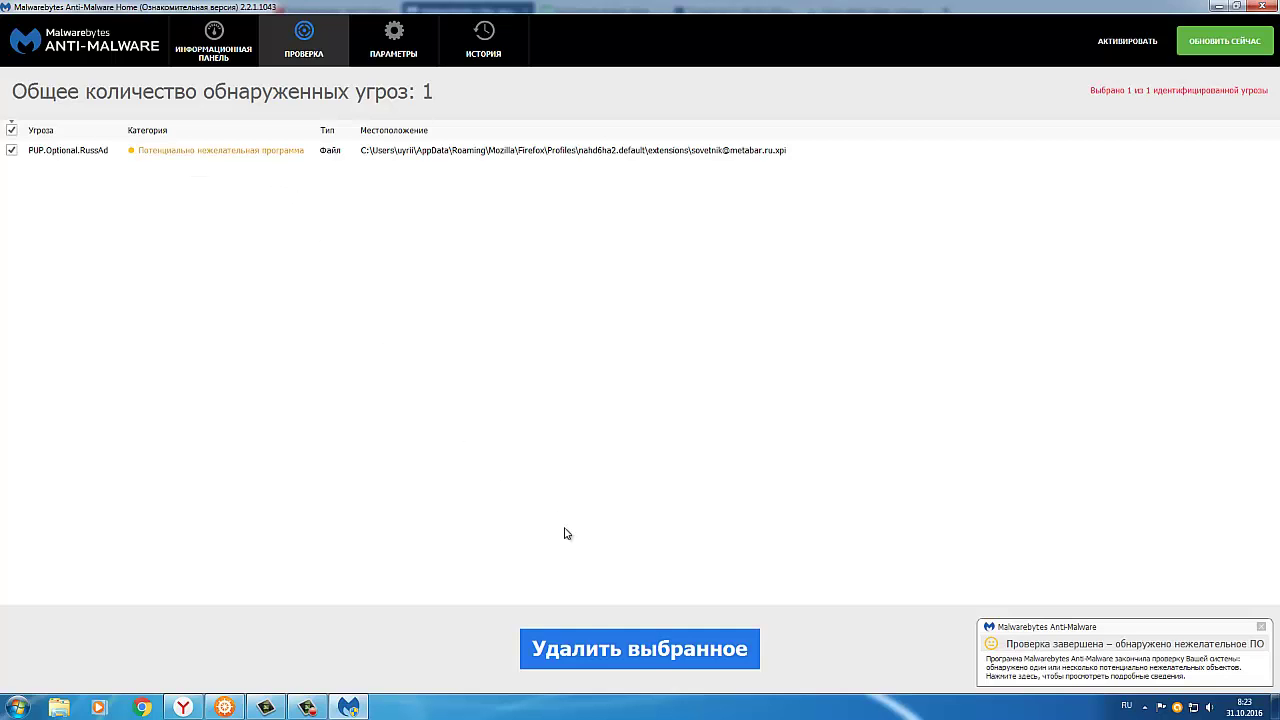
{"action": "left_click", "coordinate": [647, 649]}
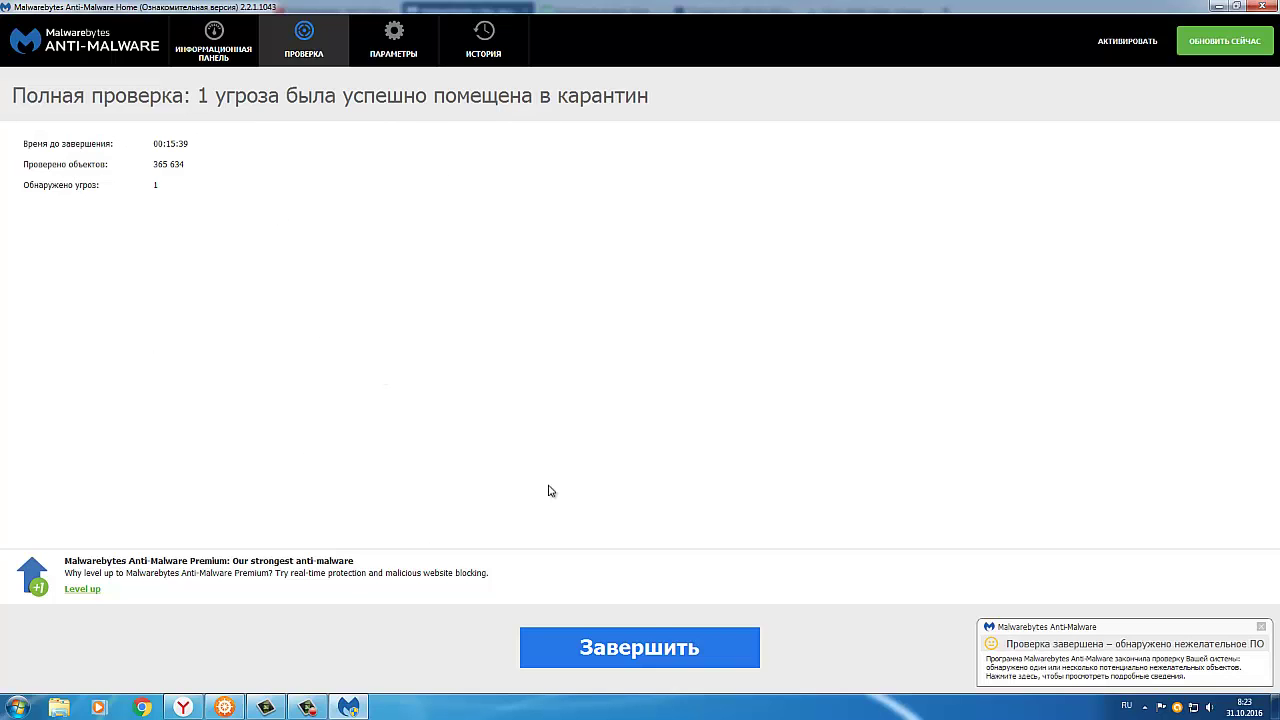
{"action": "left_click", "coordinate": [664, 653]}
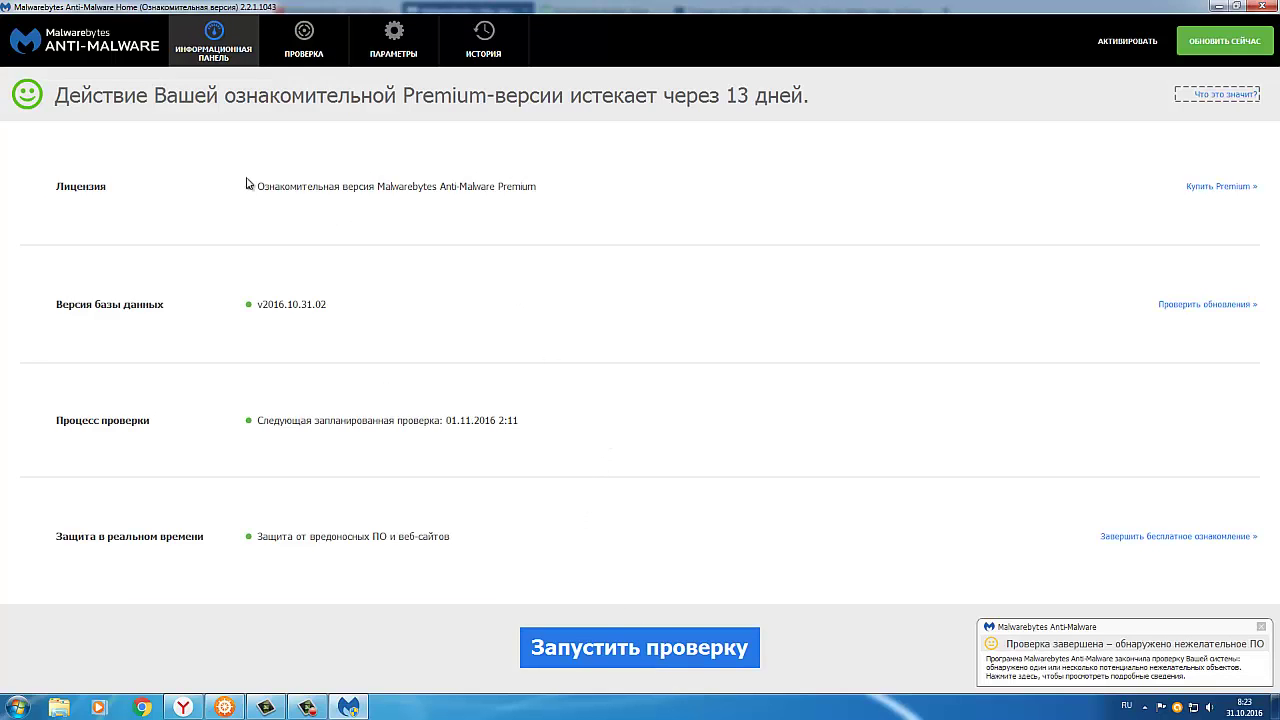
{"action": "left_click", "coordinate": [1224, 8]}
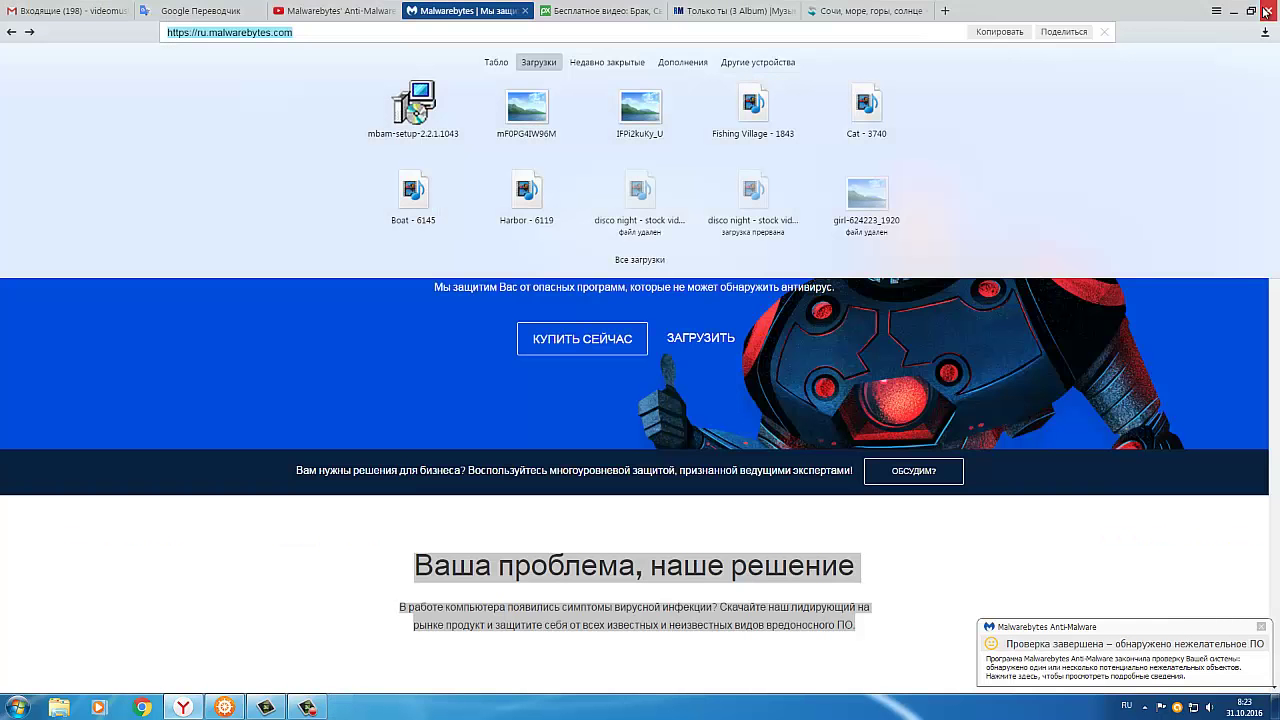
Open the Windows Control Panel maximized and go to Программы и компоненты
{"action": "left_click", "coordinate": [16, 708]}
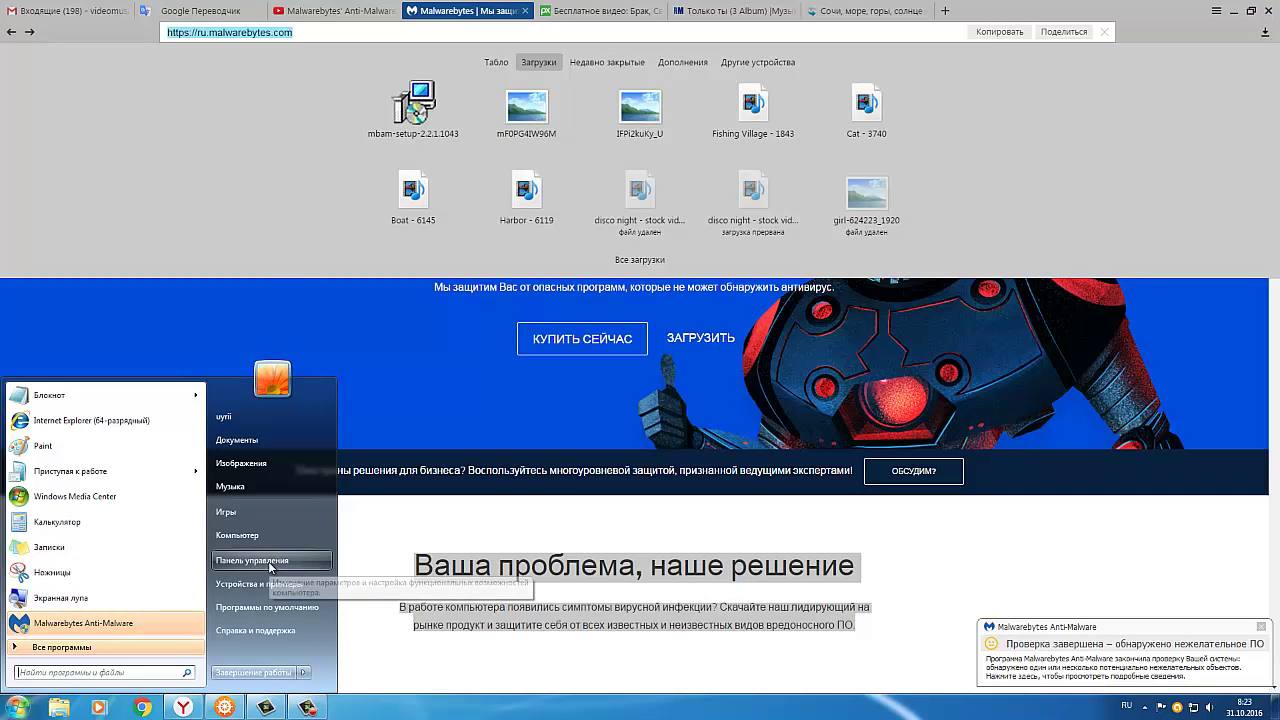
{"action": "left_click", "coordinate": [268, 562]}
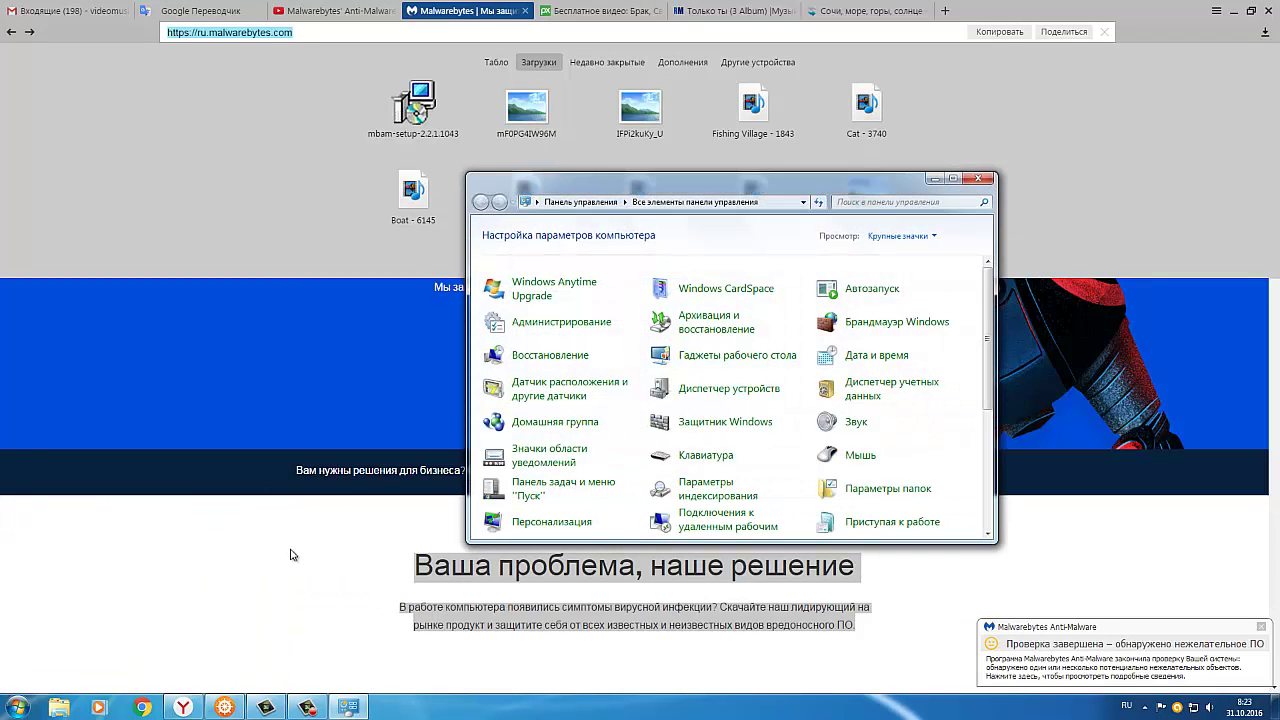
{"action": "left_click", "coordinate": [953, 178]}
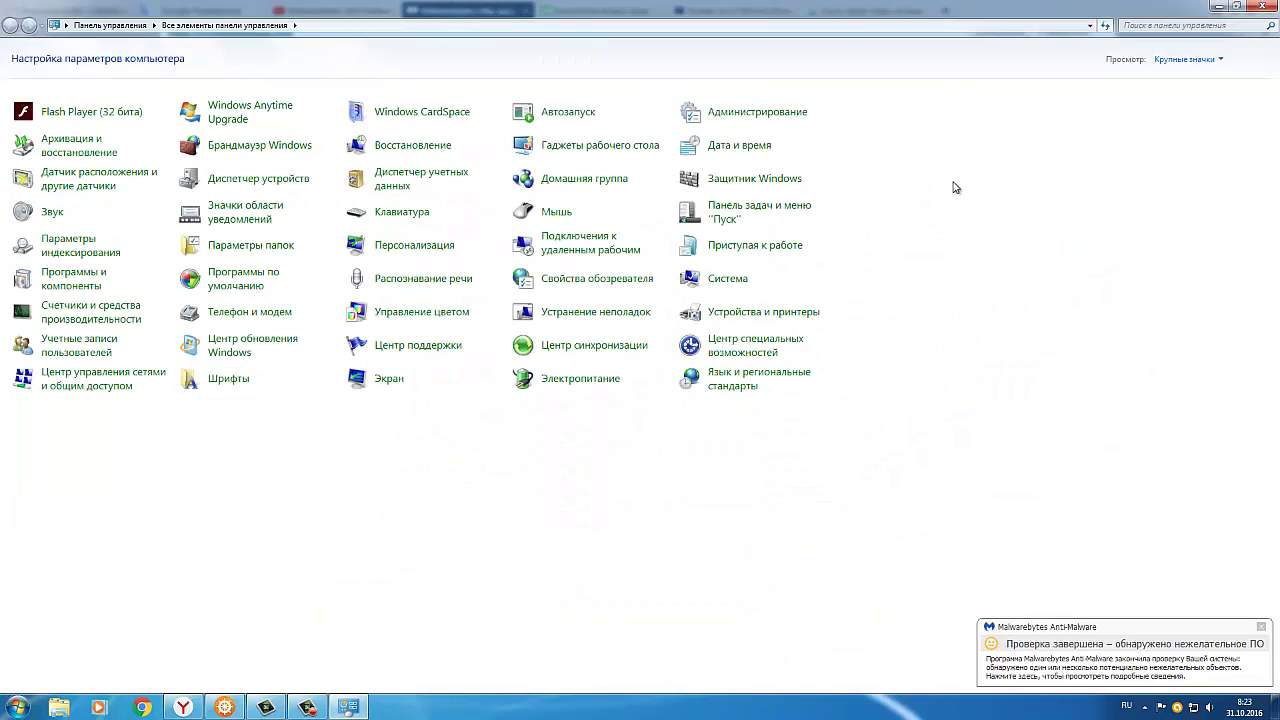
{"action": "left_click", "coordinate": [68, 285]}
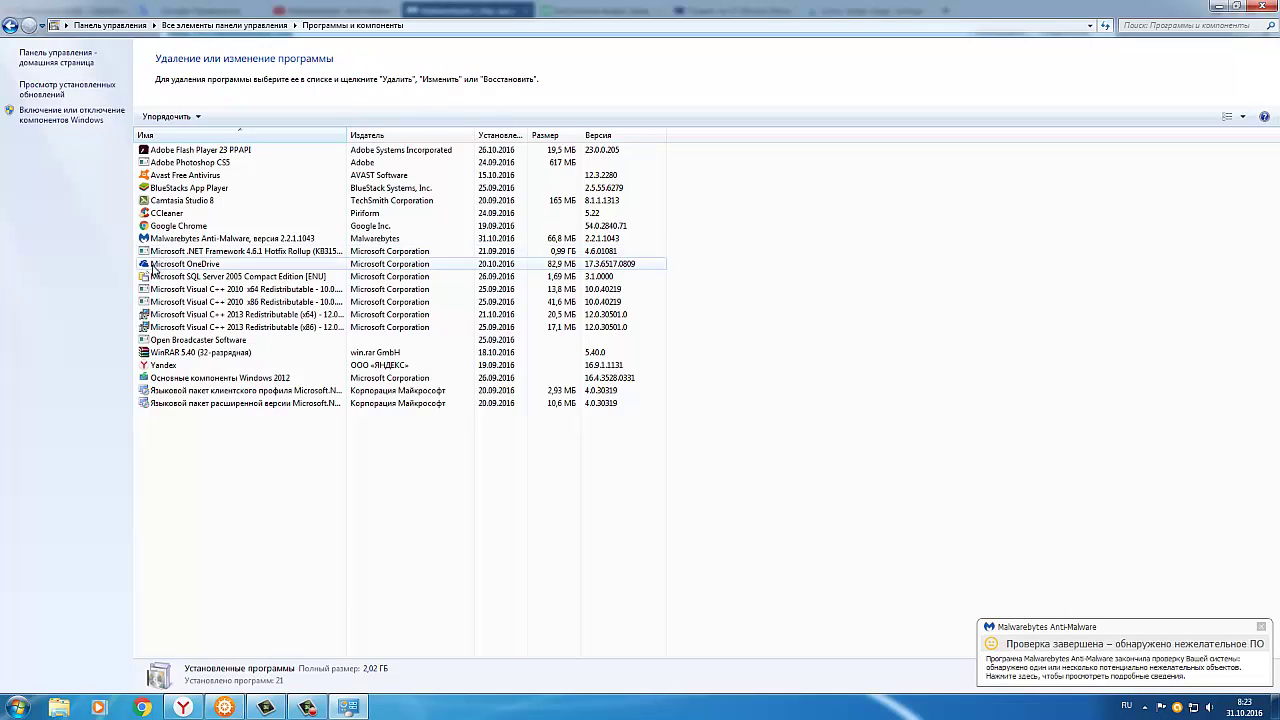
Uninstall Malwarebytes Anti-Malware, версия 2.2.1.1043, with all its components and acknowledge the completed removal
{"action": "left_click", "coordinate": [167, 241]}
{"action": "right_click", "coordinate": [167, 243]}
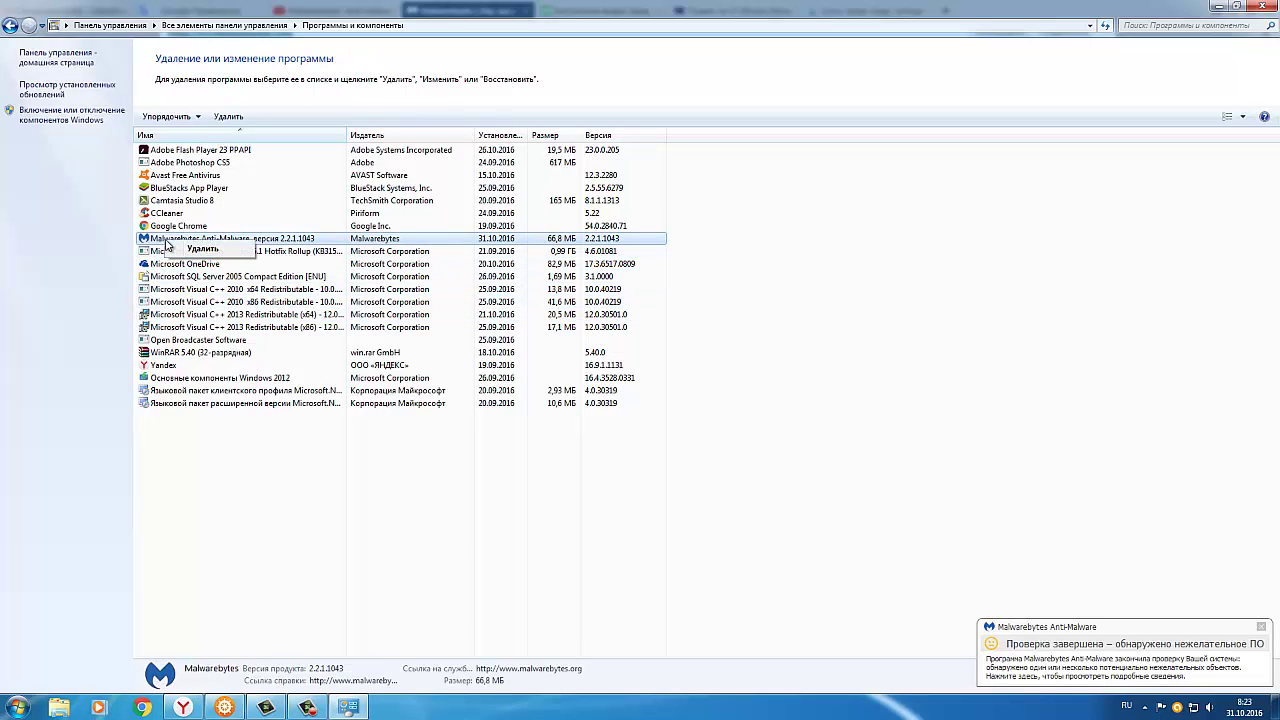
{"action": "left_click", "coordinate": [202, 250]}
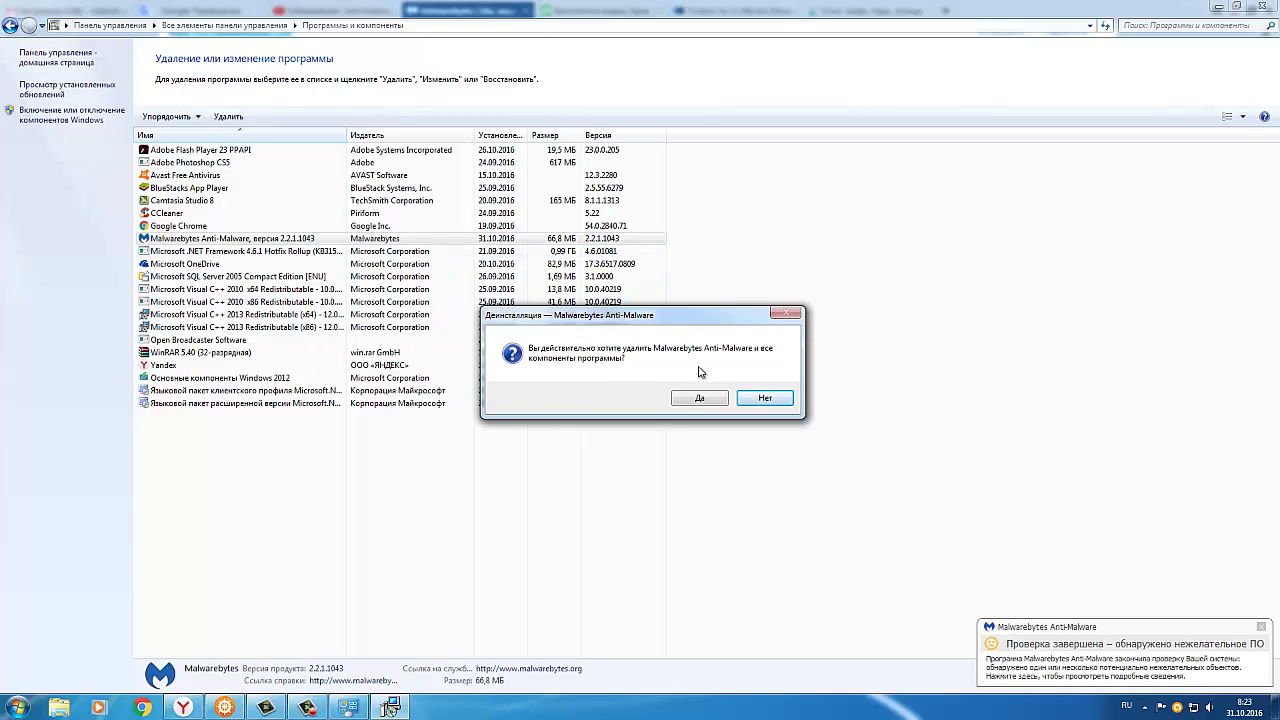
{"action": "left_click", "coordinate": [700, 399]}
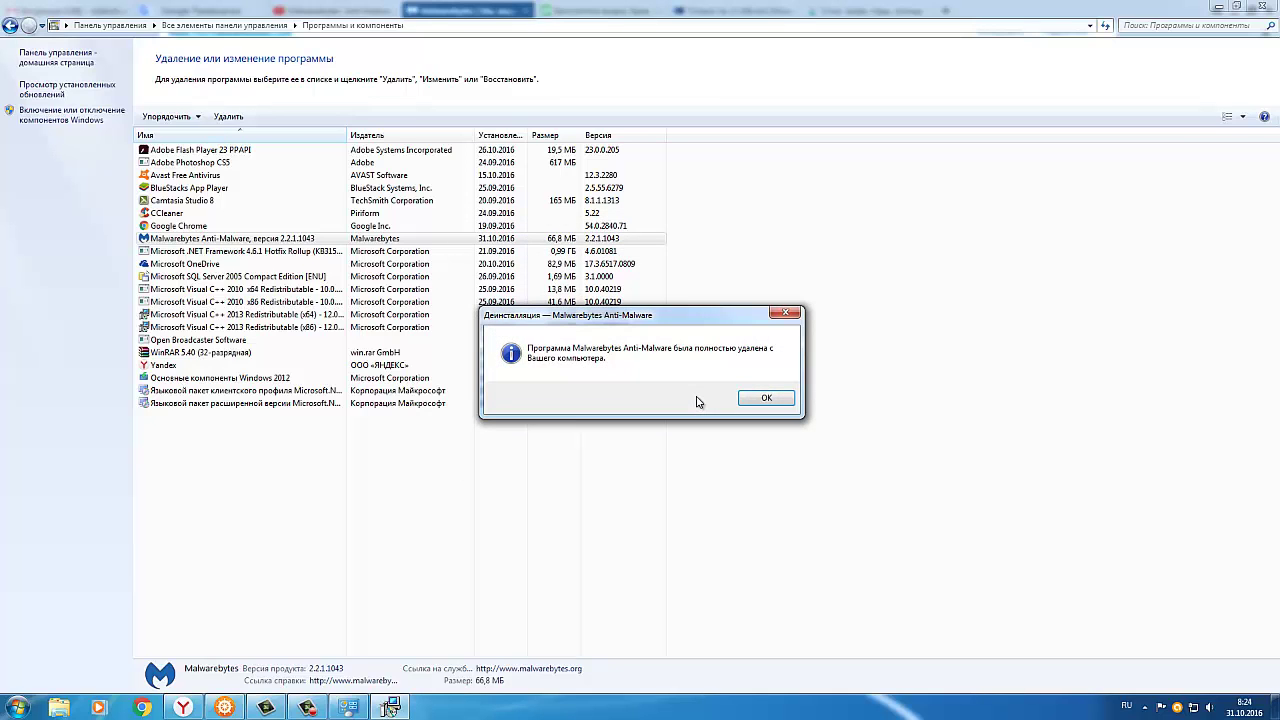
{"action": "left_click", "coordinate": [766, 398]}
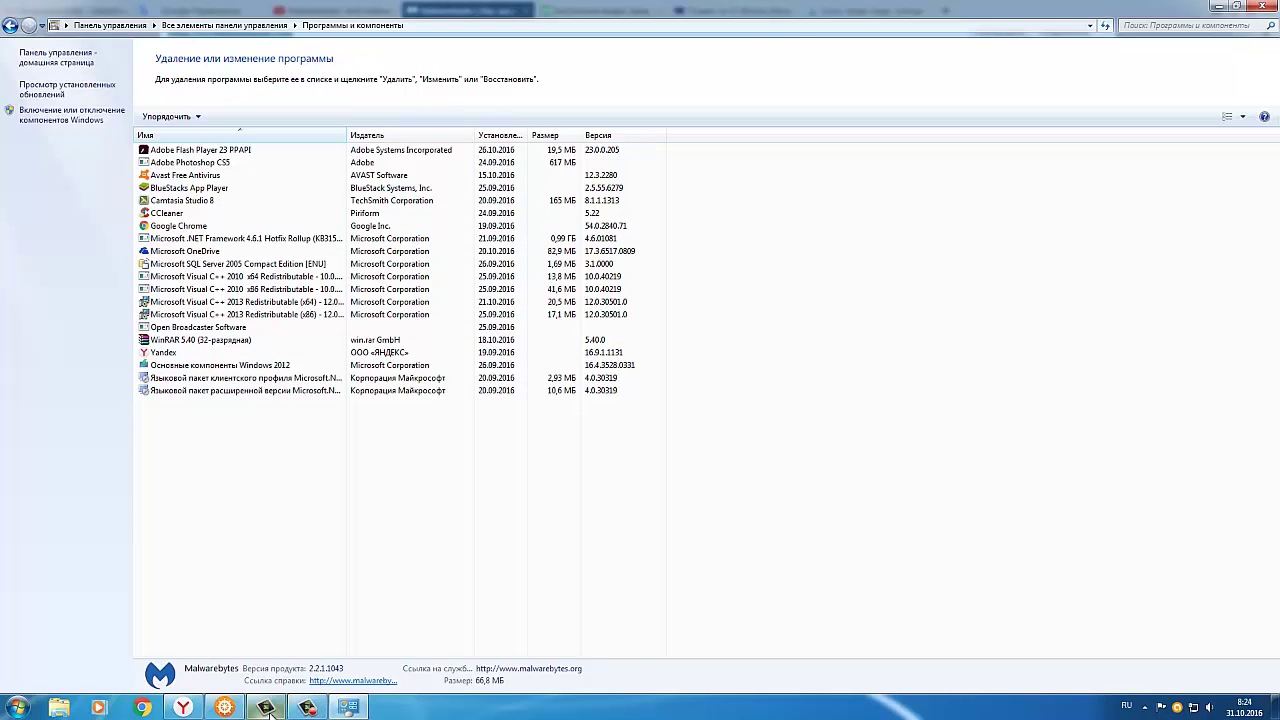
Minimize the Control Panel and browser windows, launch CCleaner from the desktop folder центр, and decline downloading its new version
{"action": "left_click", "coordinate": [1218, 6]}
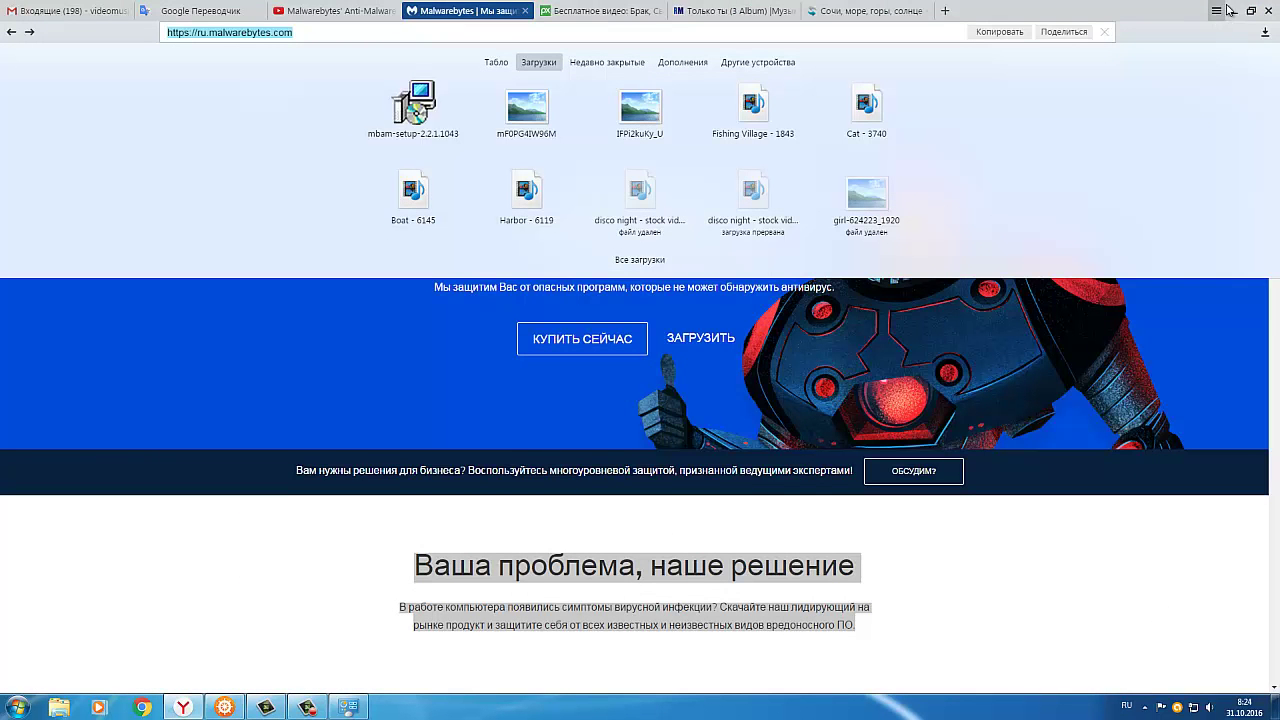
{"action": "left_click", "coordinate": [1235, 12]}
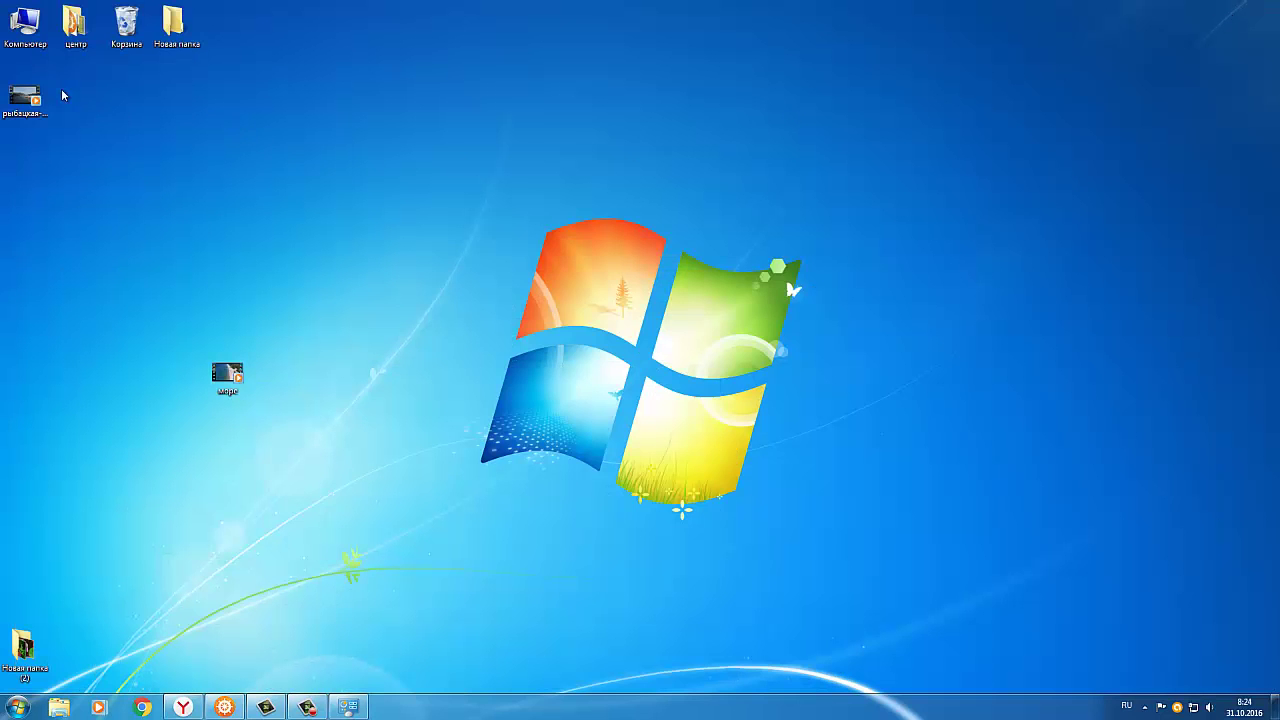
{"action": "right_click", "coordinate": [77, 46]}
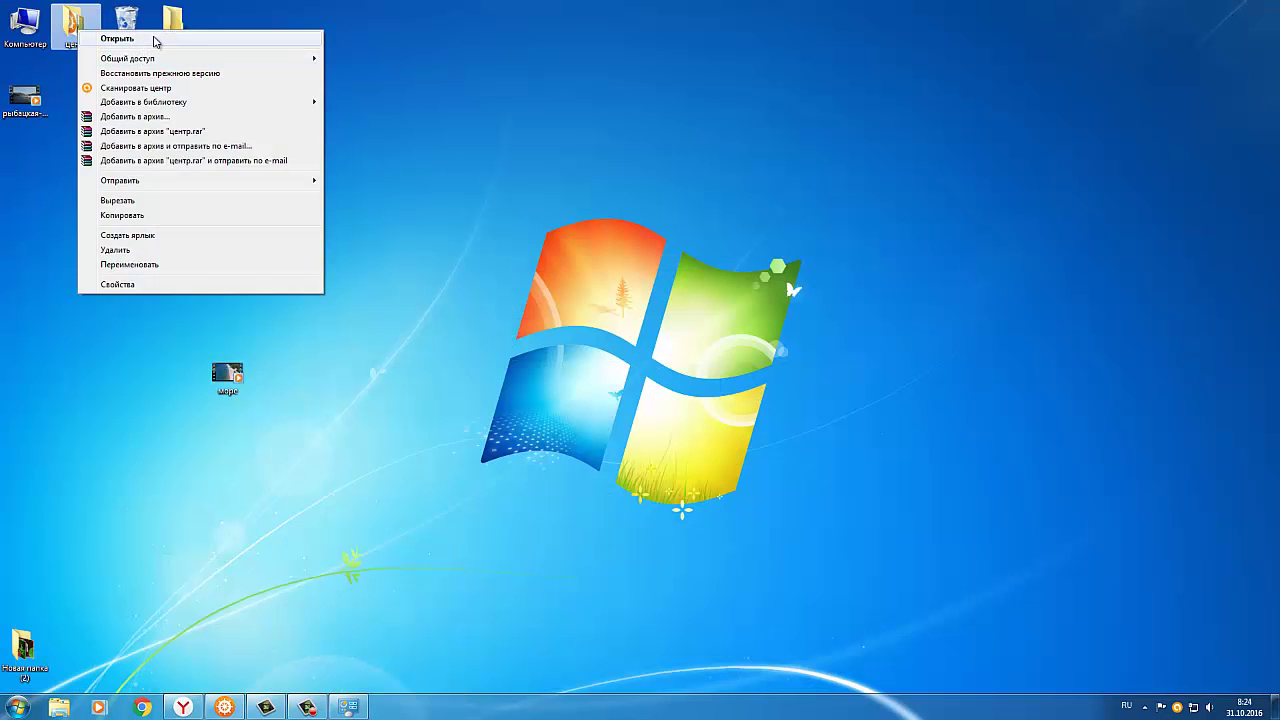
{"action": "left_click", "coordinate": [160, 40]}
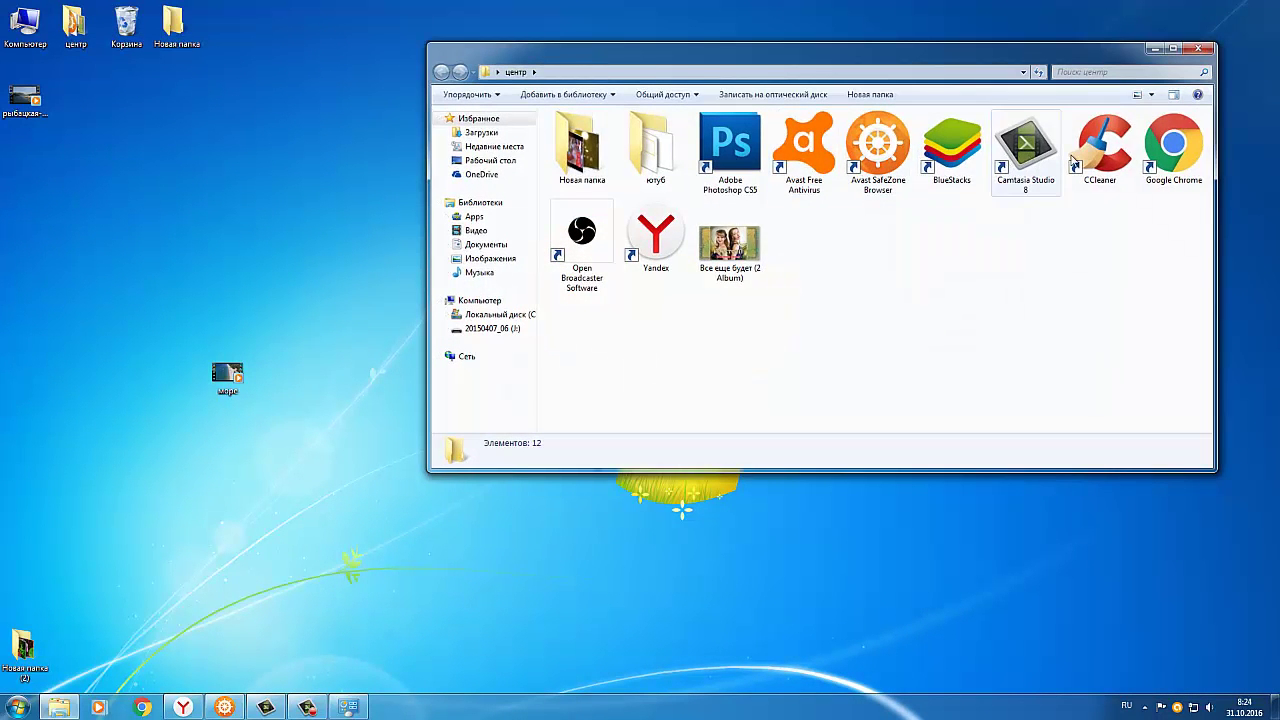
{"action": "left_click", "coordinate": [1097, 165]}
{"action": "right_click", "coordinate": [1097, 166]}
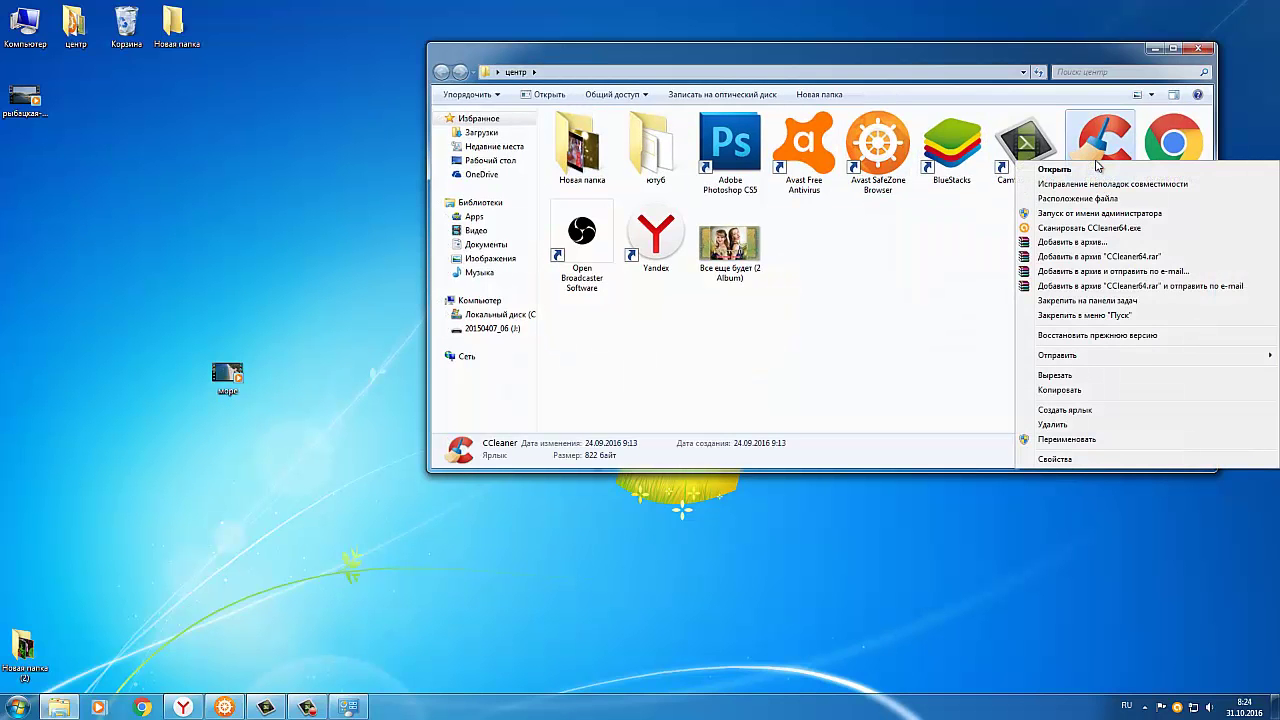
{"action": "left_click", "coordinate": [1098, 170]}
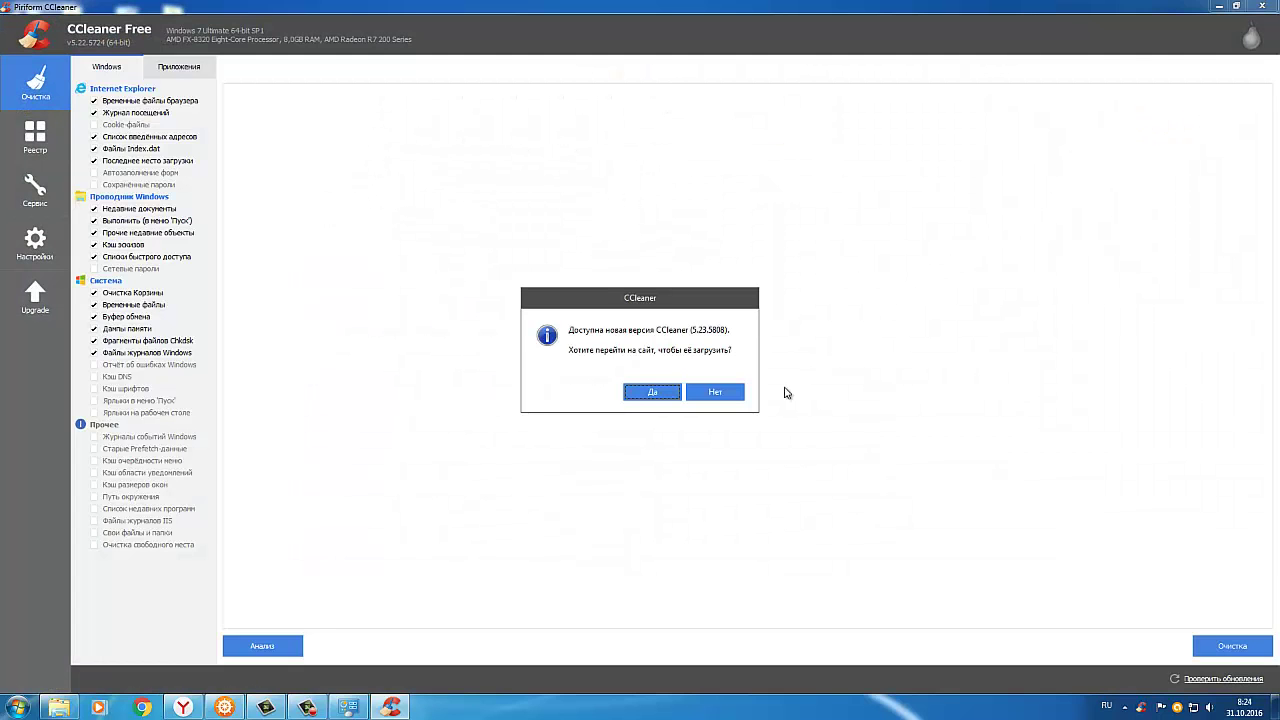
{"action": "left_click", "coordinate": [722, 390]}
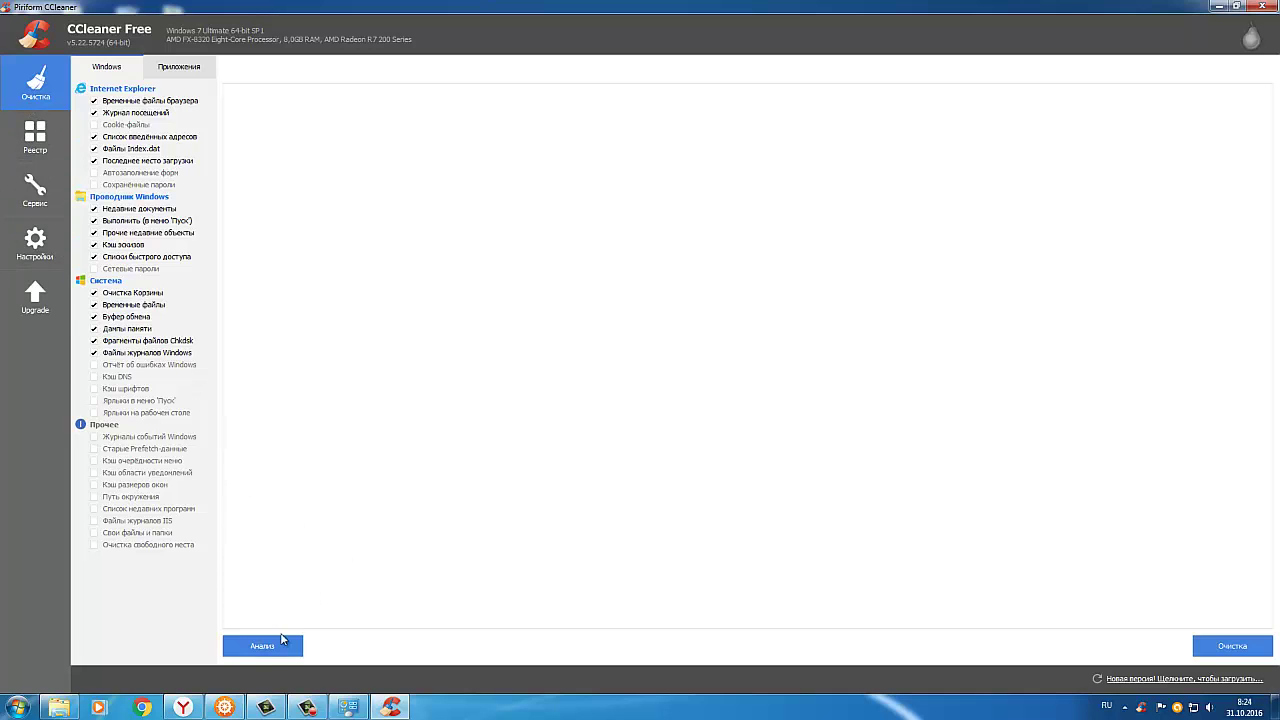
Analyze the system for junk with the preset cleaning items and run the cleanup twice, confirming the file deletion each time
{"action": "left_click", "coordinate": [263, 646]}
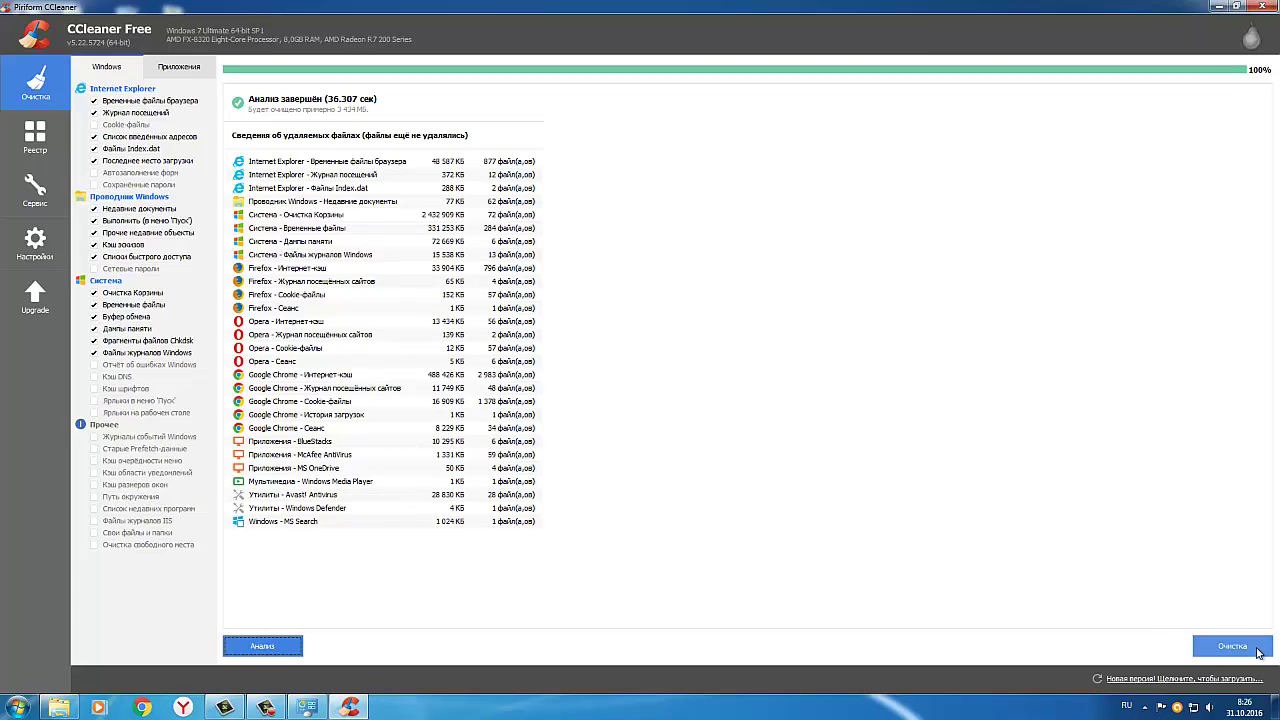
{"action": "left_click", "coordinate": [1258, 651]}
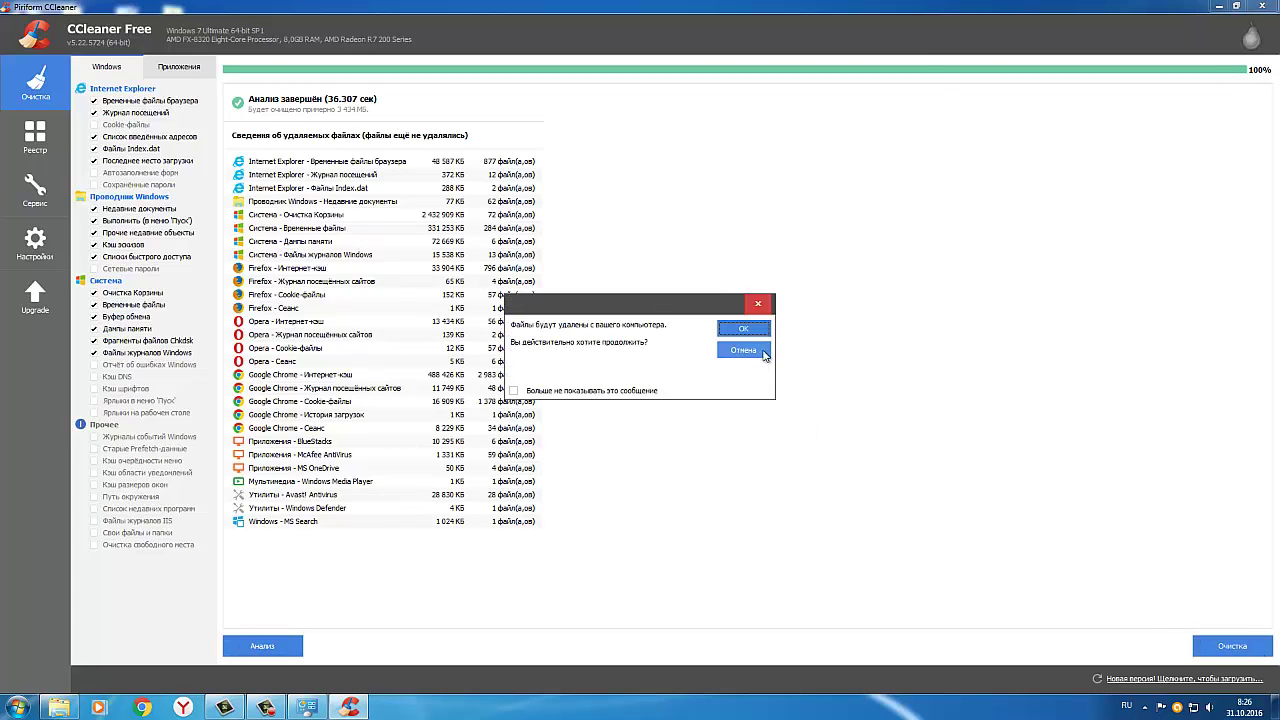
{"action": "left_click", "coordinate": [758, 332]}
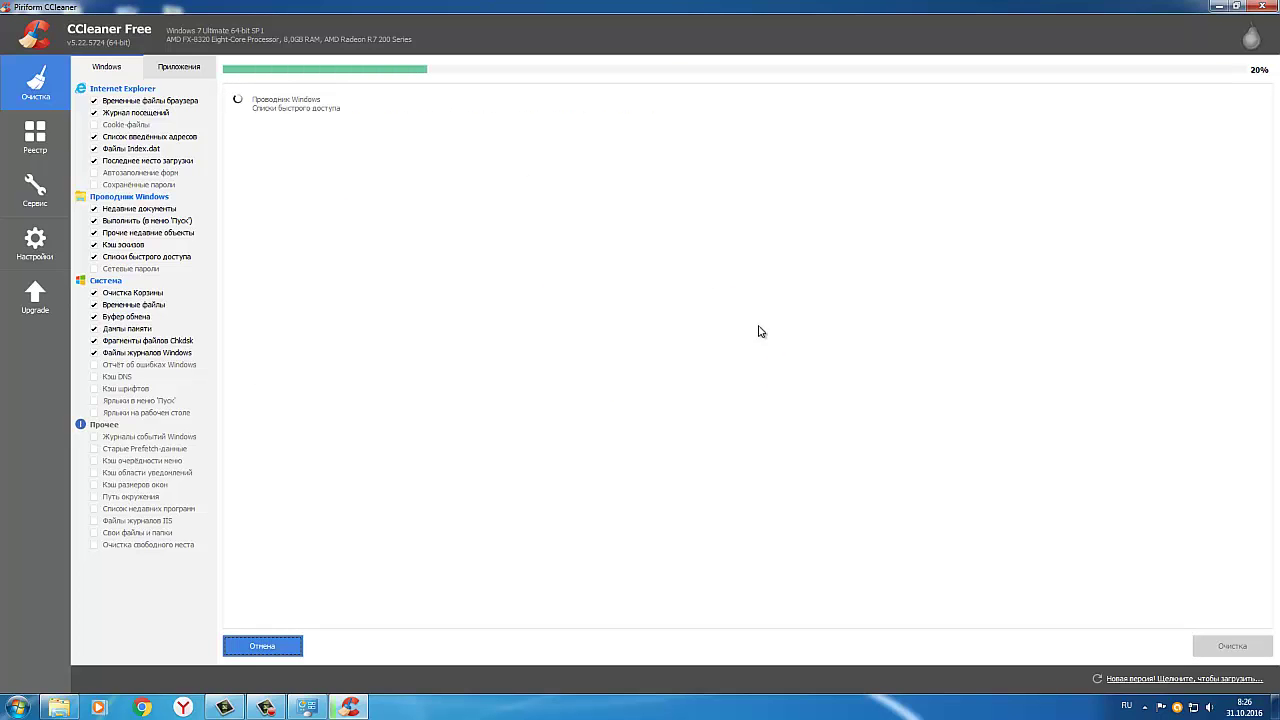
{"action": "left_click", "coordinate": [1232, 645]}
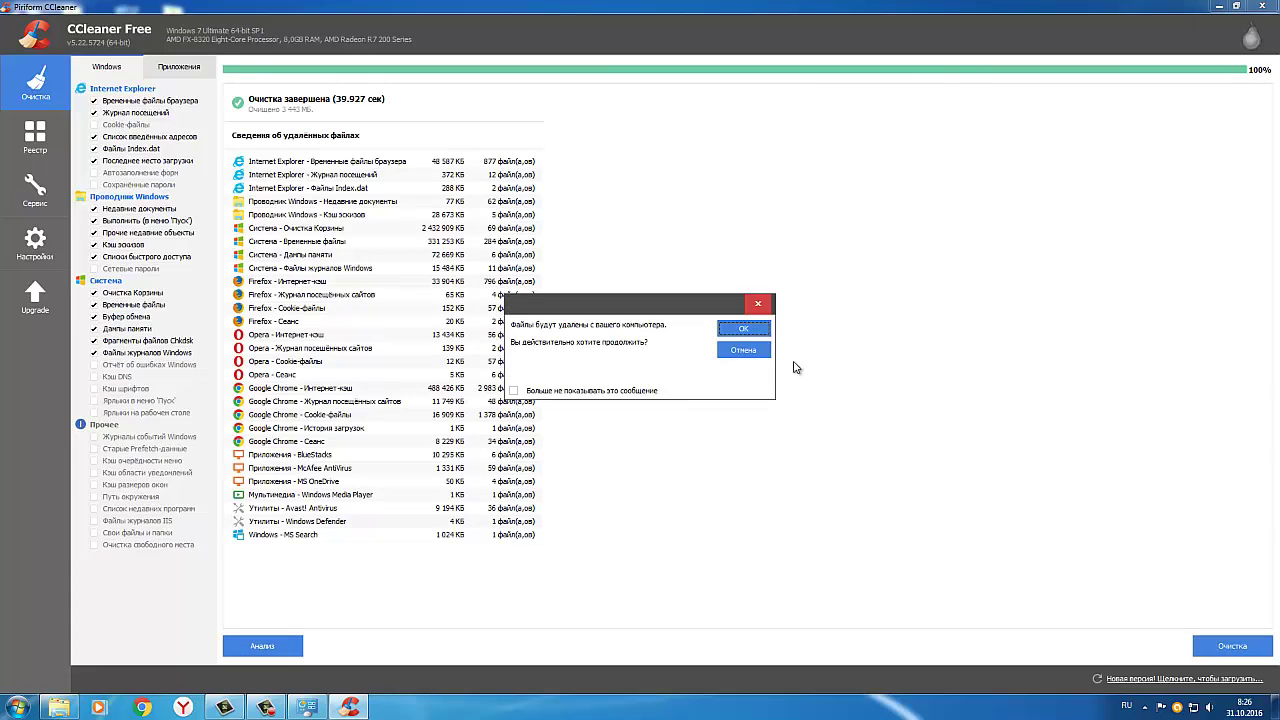
{"action": "left_click", "coordinate": [752, 330]}
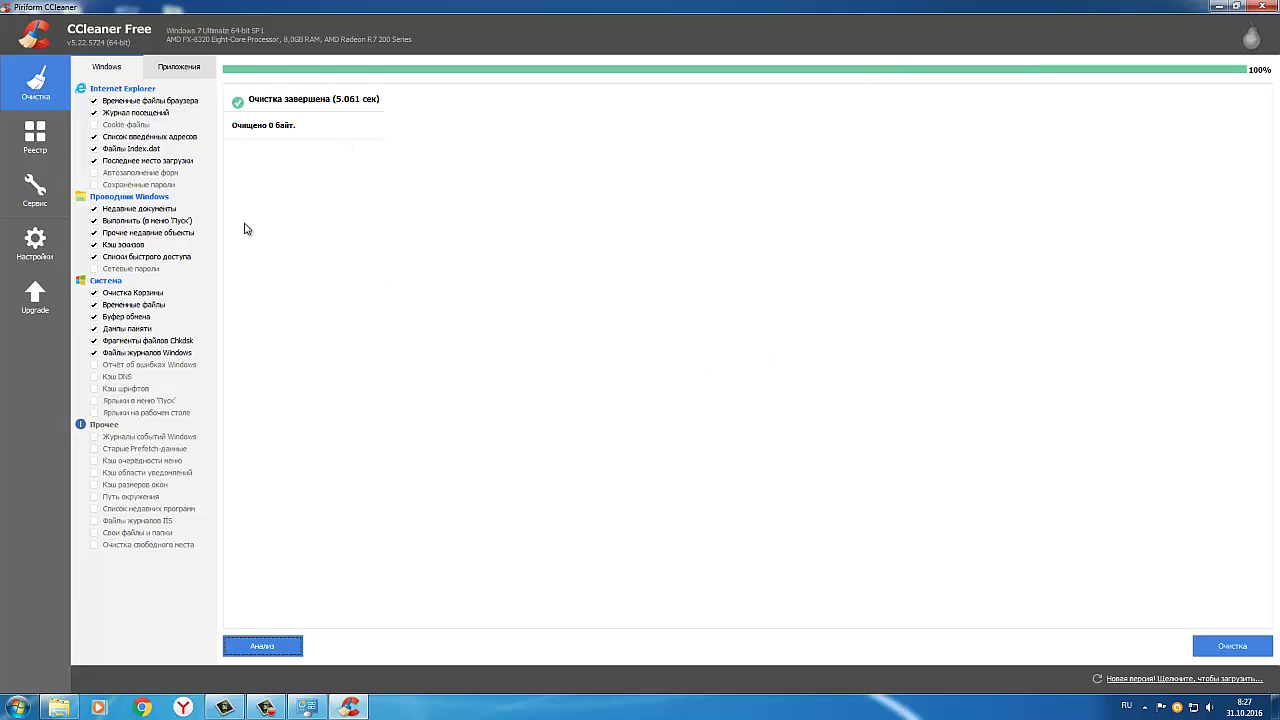
Scan the registry for problems and fix all checked issues without saving a backup copy
{"action": "left_click", "coordinate": [36, 134]}
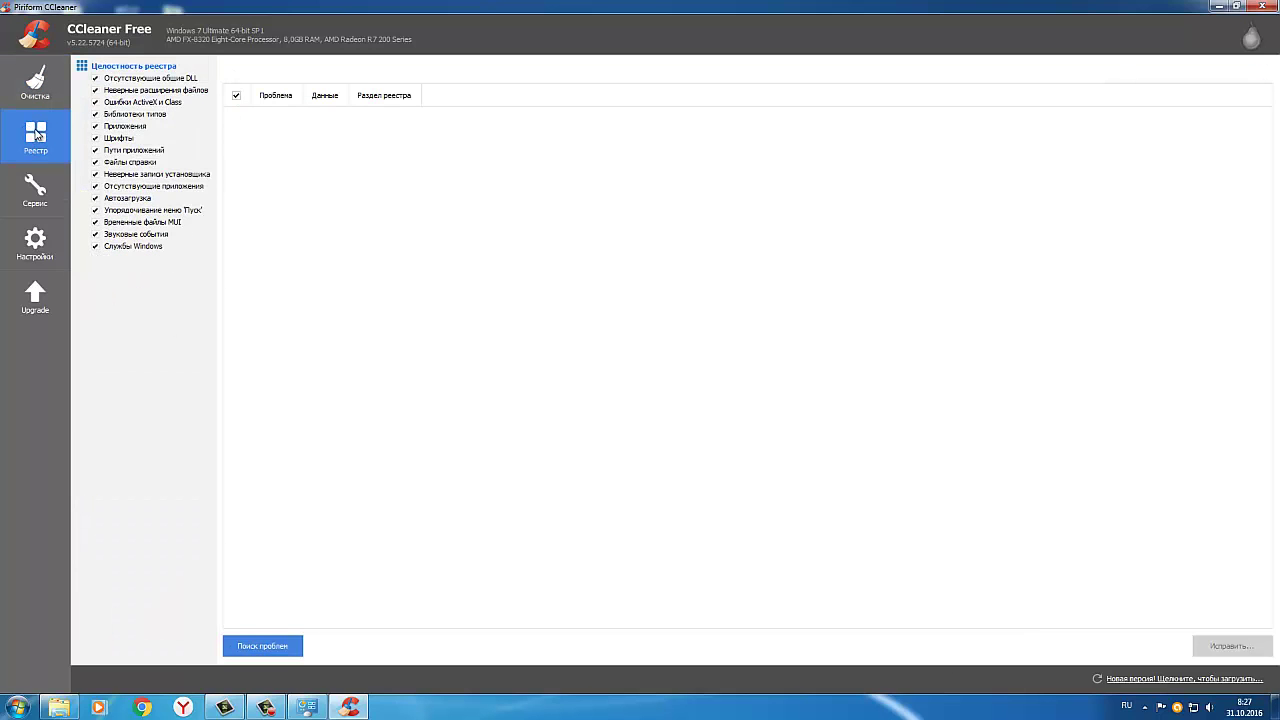
{"action": "left_click", "coordinate": [268, 646]}
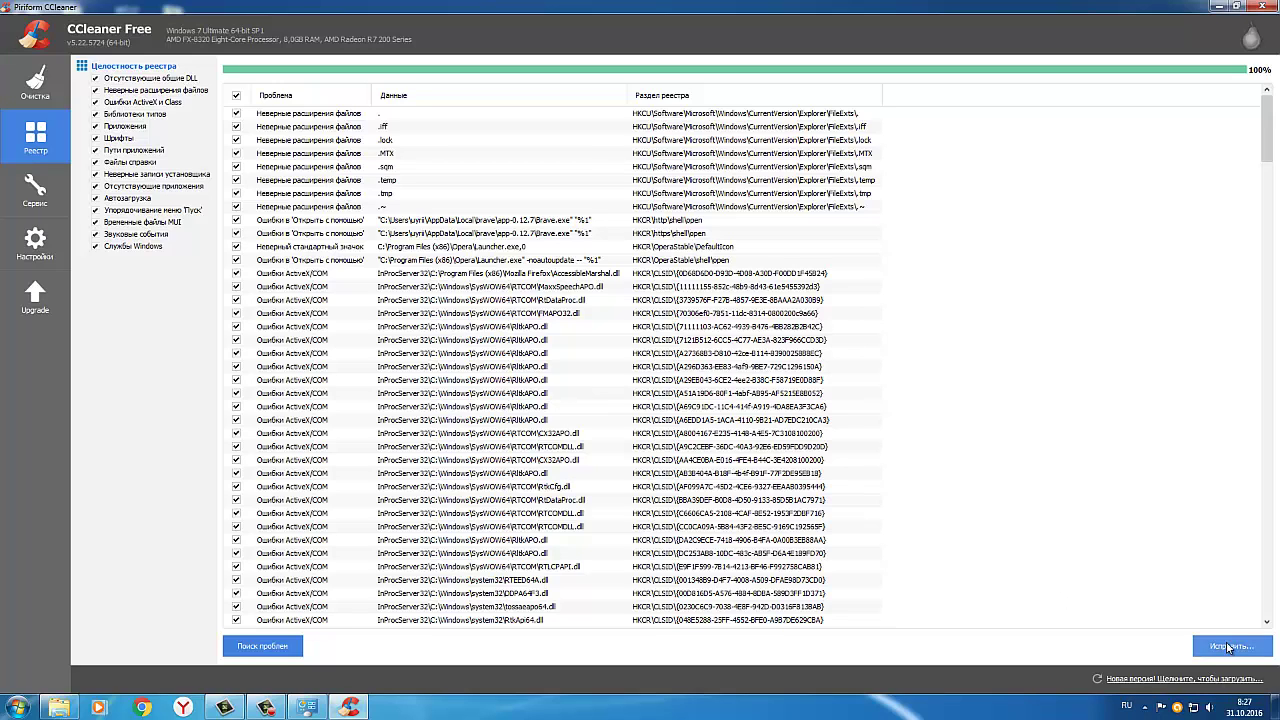
{"action": "left_click", "coordinate": [1228, 648]}
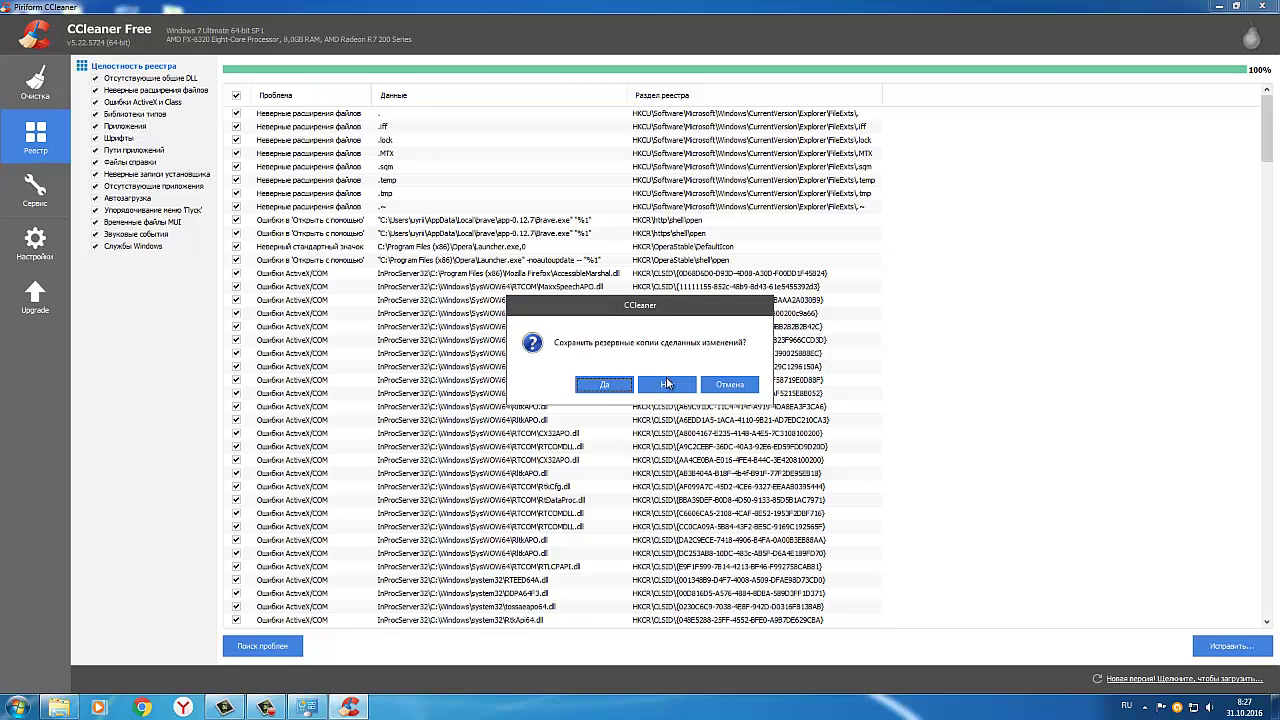
{"action": "left_click", "coordinate": [668, 387]}
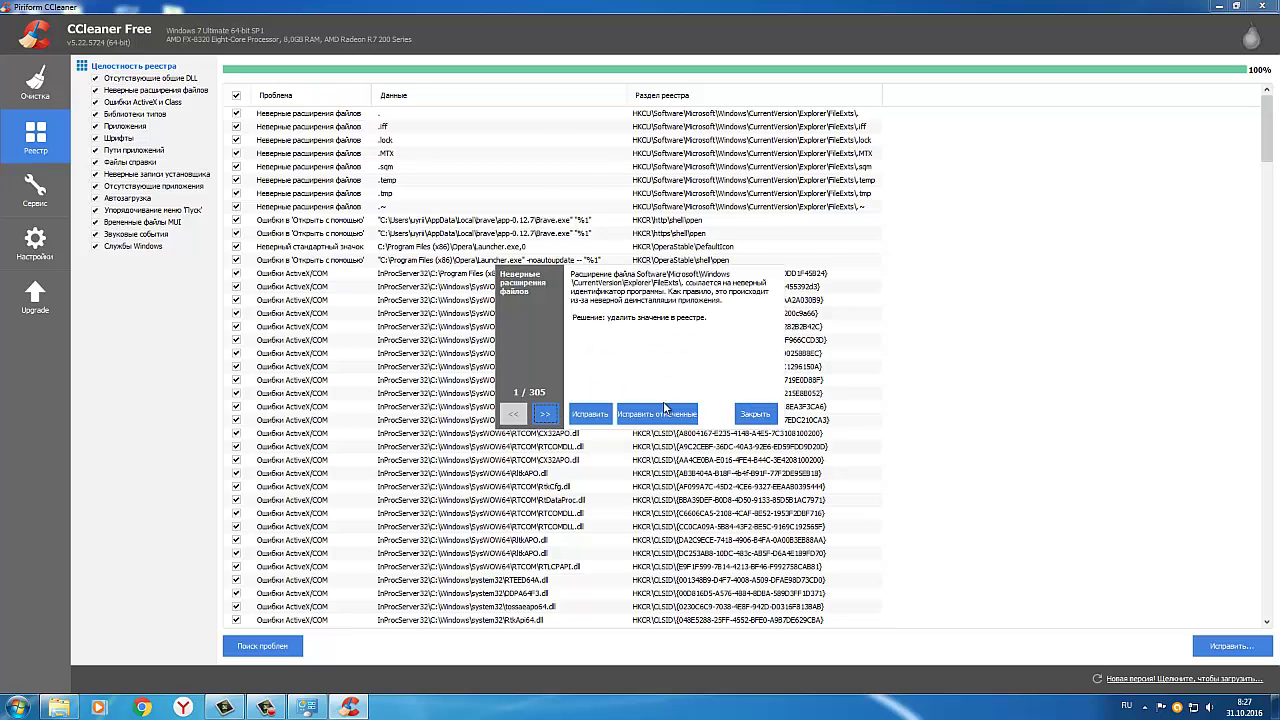
{"action": "left_click", "coordinate": [660, 416]}
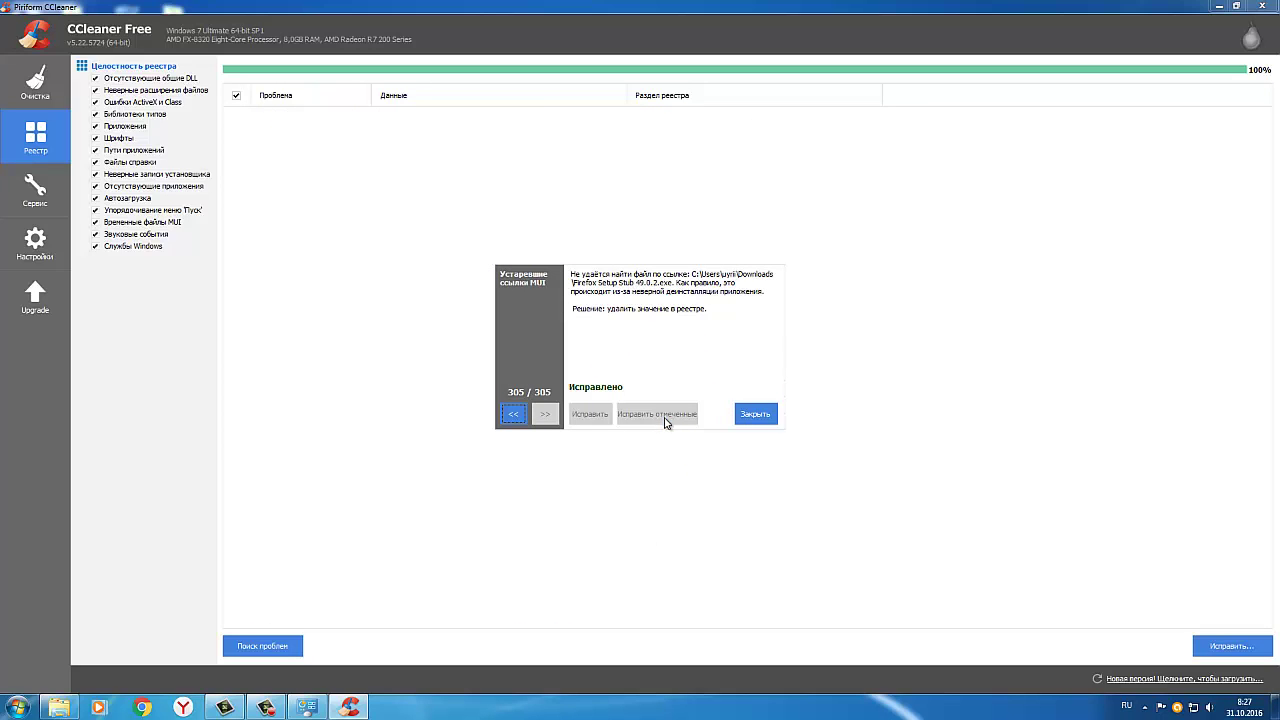
{"action": "left_click", "coordinate": [750, 419]}
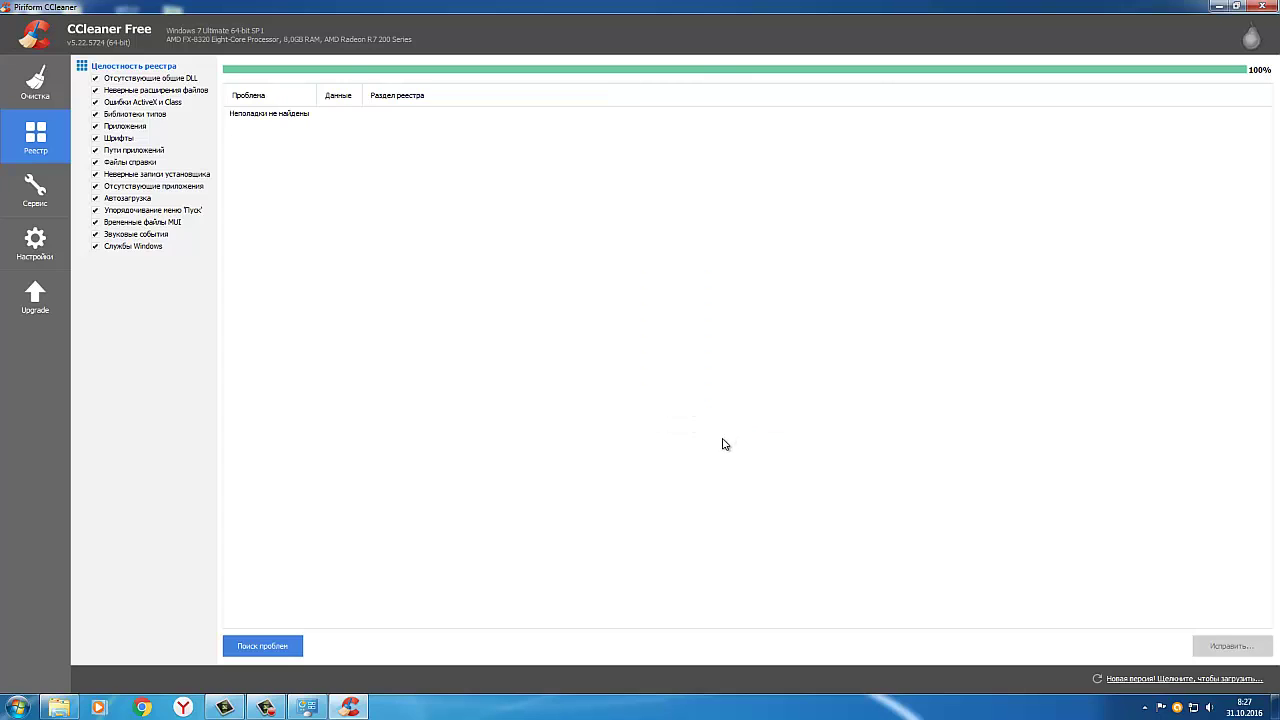
Disable the YANDEX LLC GoogleChromeAutoLaunch and CCleaner Monitoring startup entries, minimize CCleaner and close the центр folder
{"action": "left_click", "coordinate": [40, 198]}
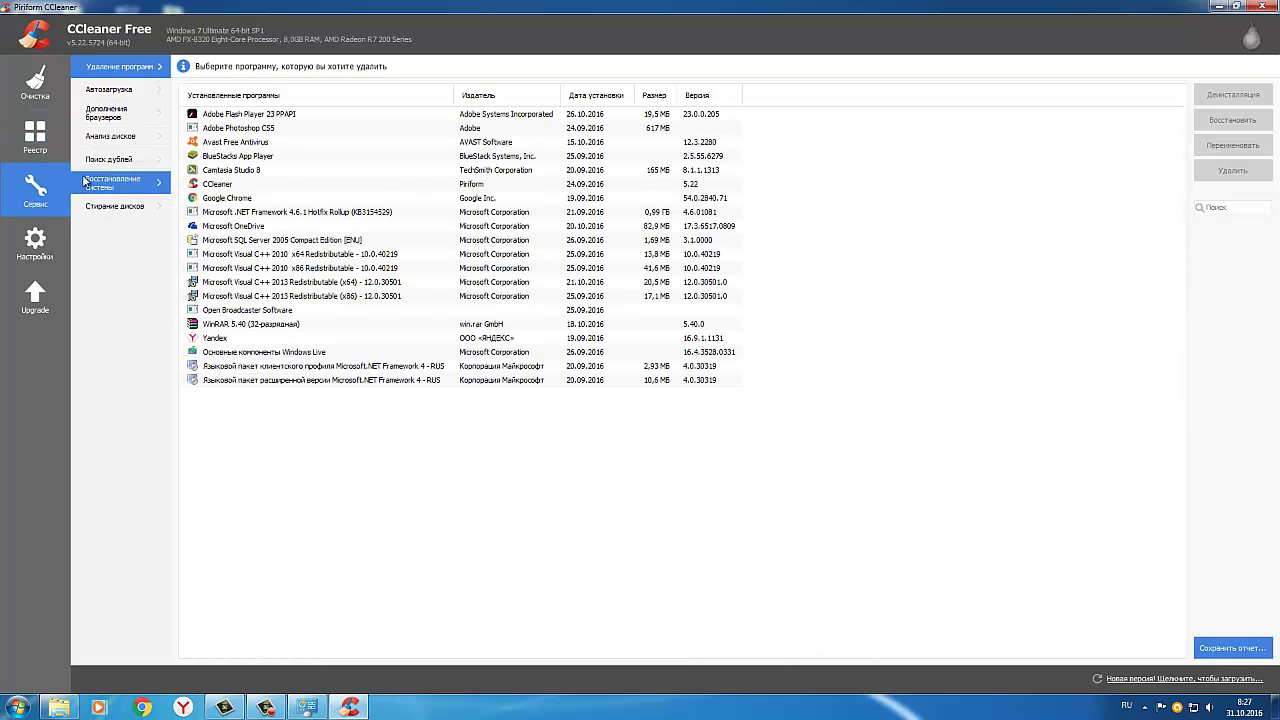
{"action": "left_click", "coordinate": [123, 94]}
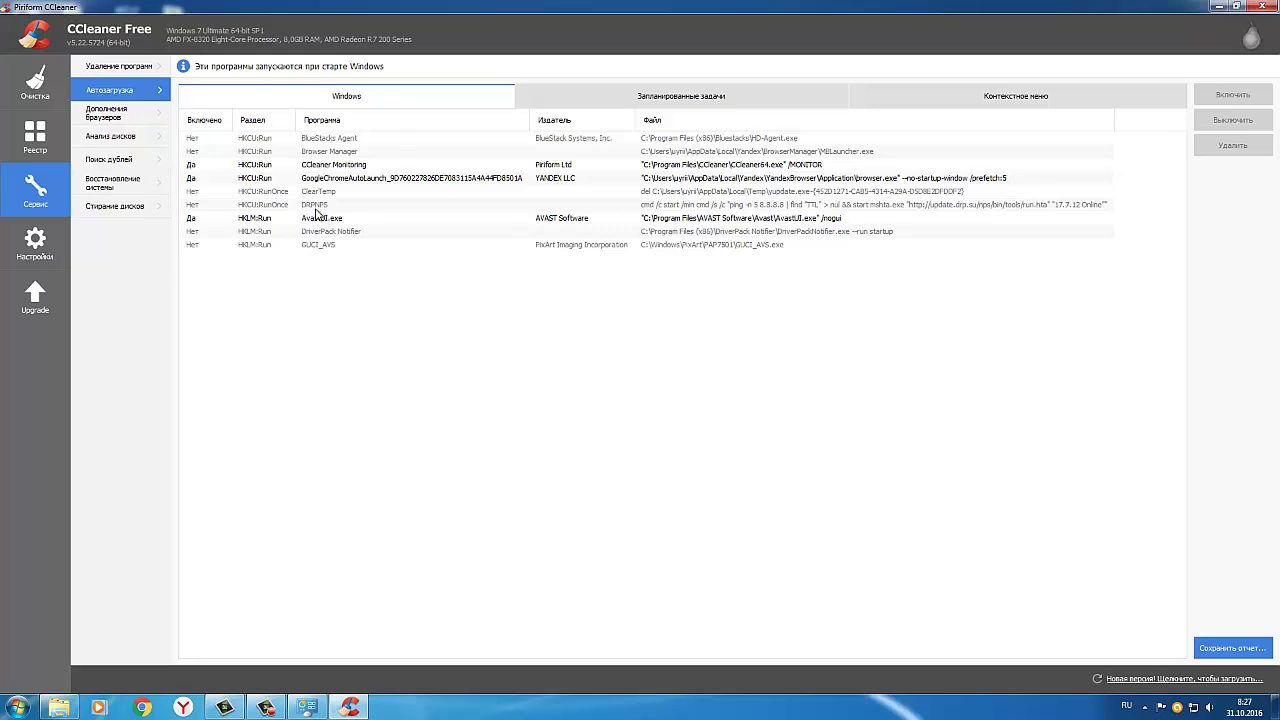
{"action": "left_click", "coordinate": [273, 180]}
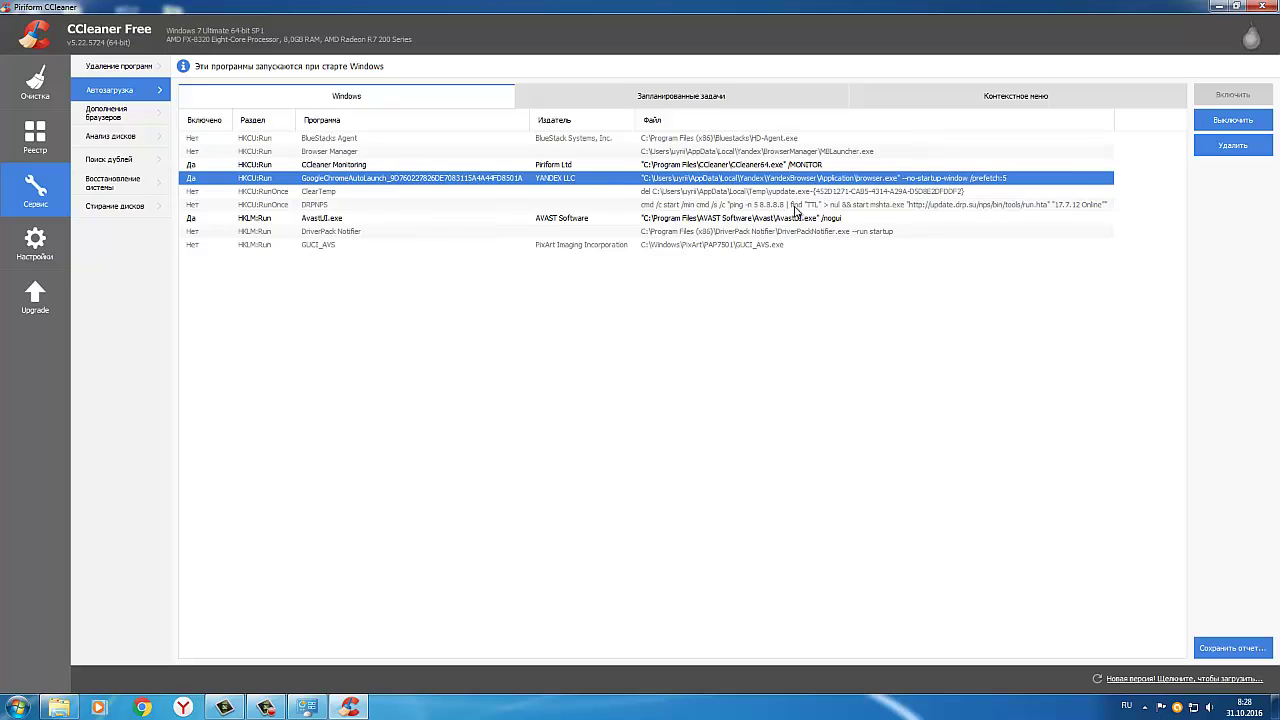
{"action": "left_click", "coordinate": [1236, 122]}
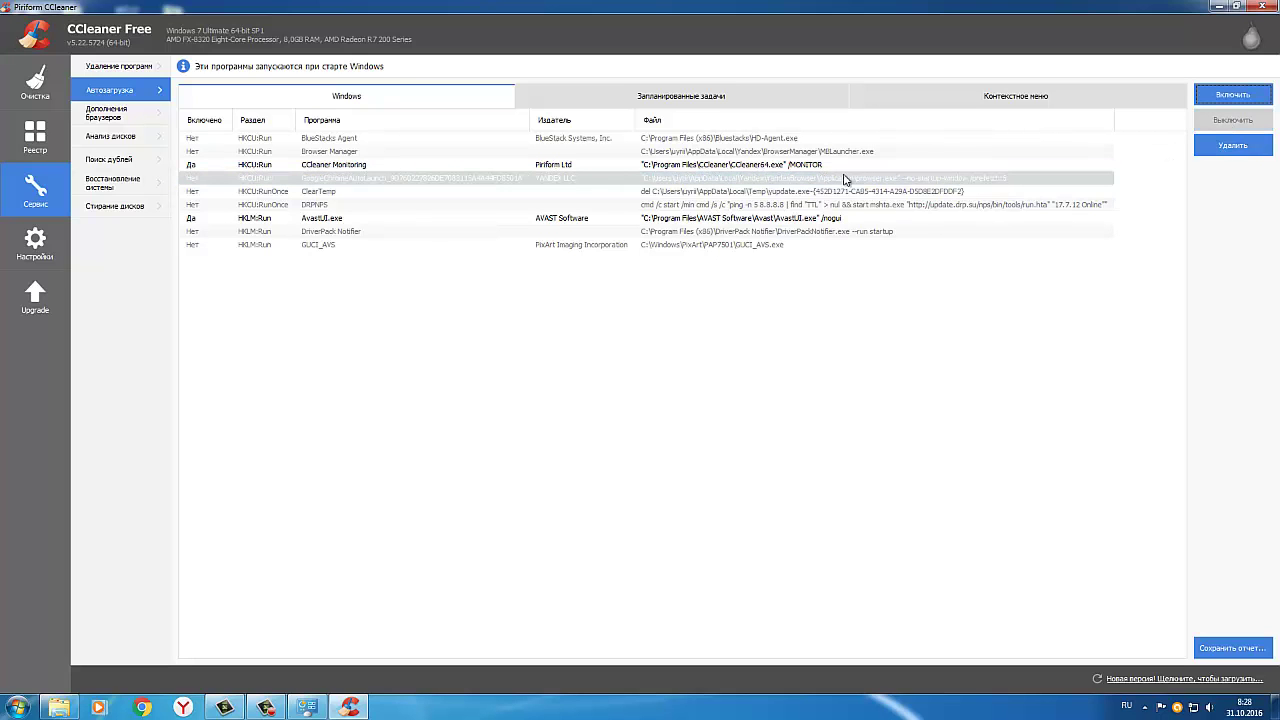
{"action": "left_click", "coordinate": [321, 167]}
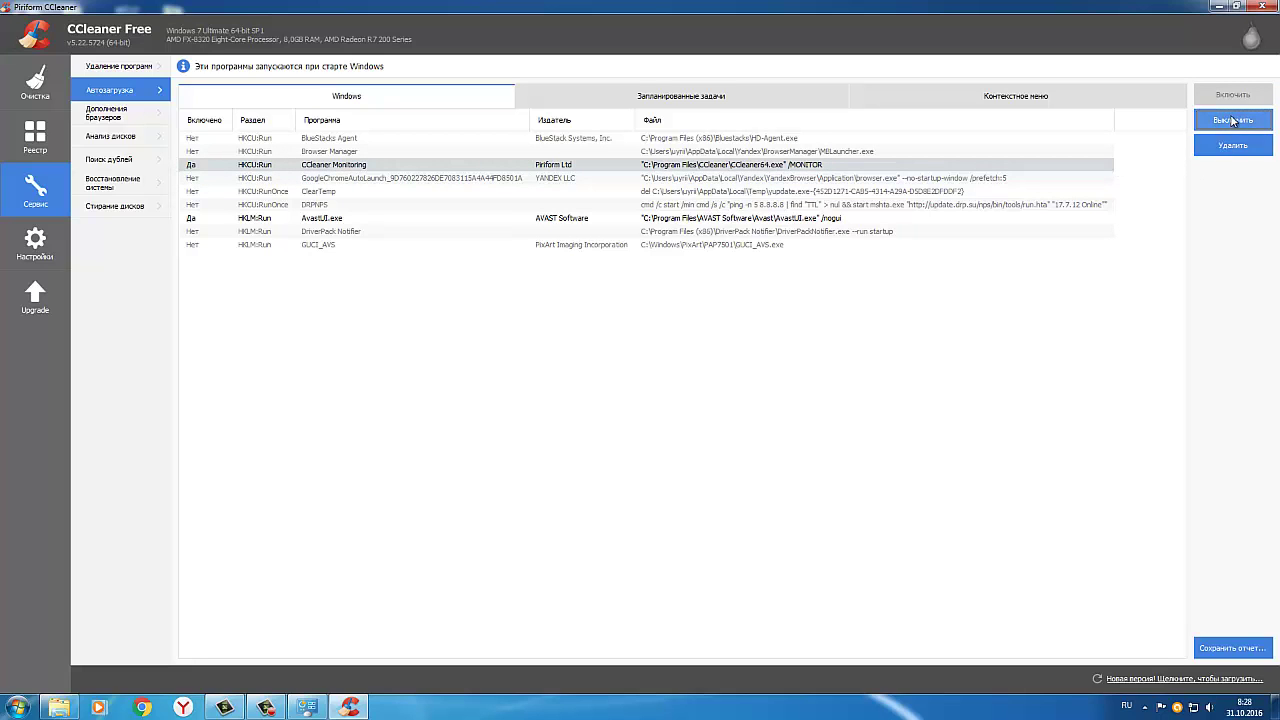
{"action": "left_click", "coordinate": [1233, 121]}
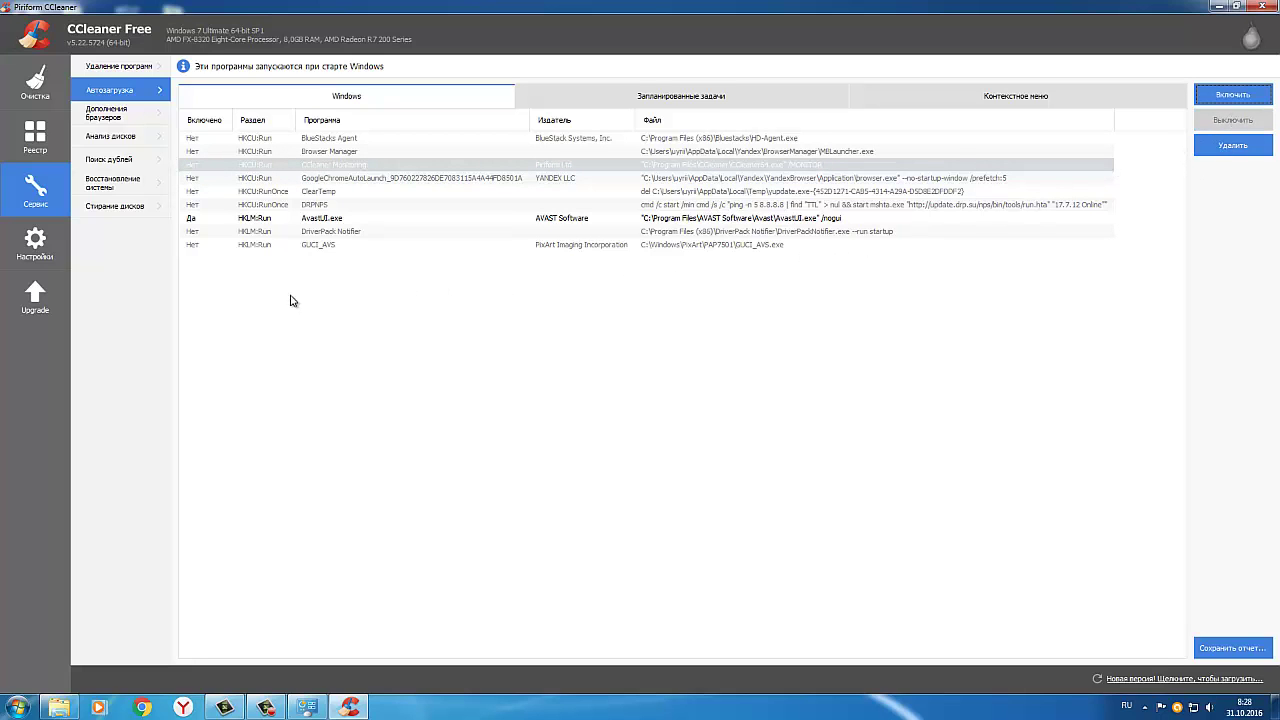
{"action": "left_click", "coordinate": [1222, 7]}
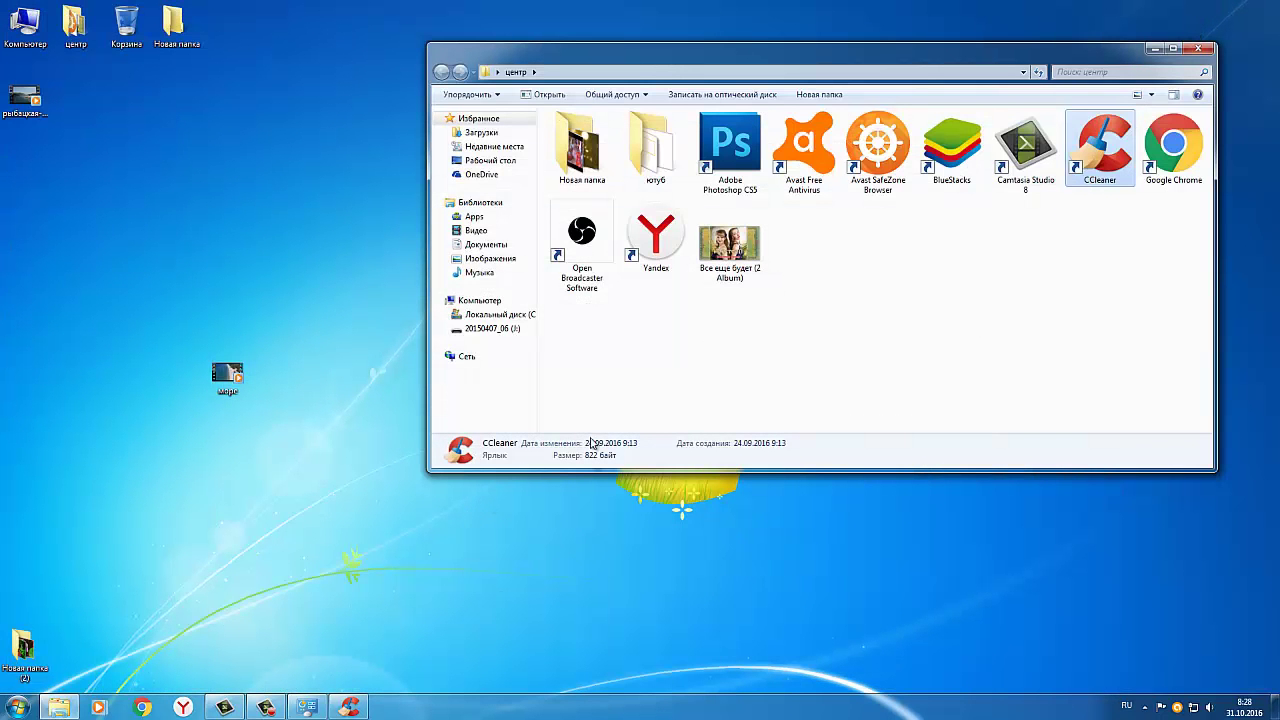
{"action": "left_click", "coordinate": [1203, 48]}
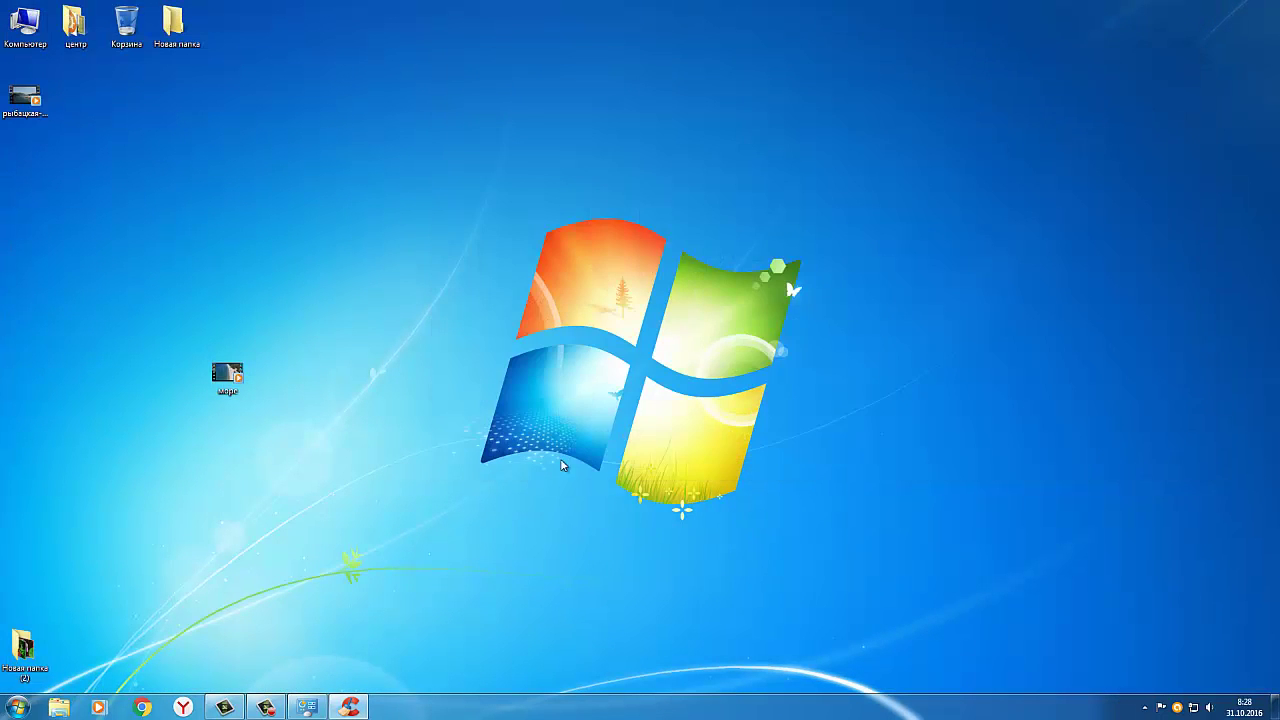
Search Windows for %Temp% and open the Temp folder it finds
{"action": "left_click", "coordinate": [20, 707]}
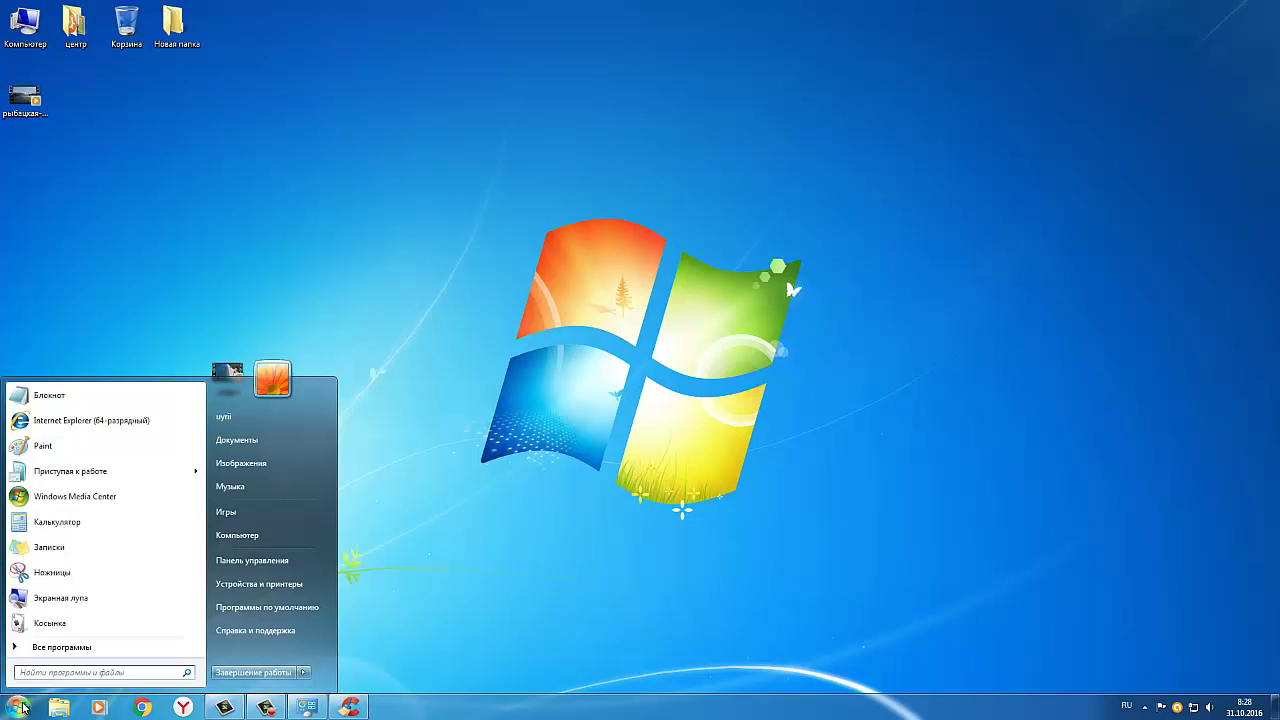
{"action": "left_click", "coordinate": [54, 673]}
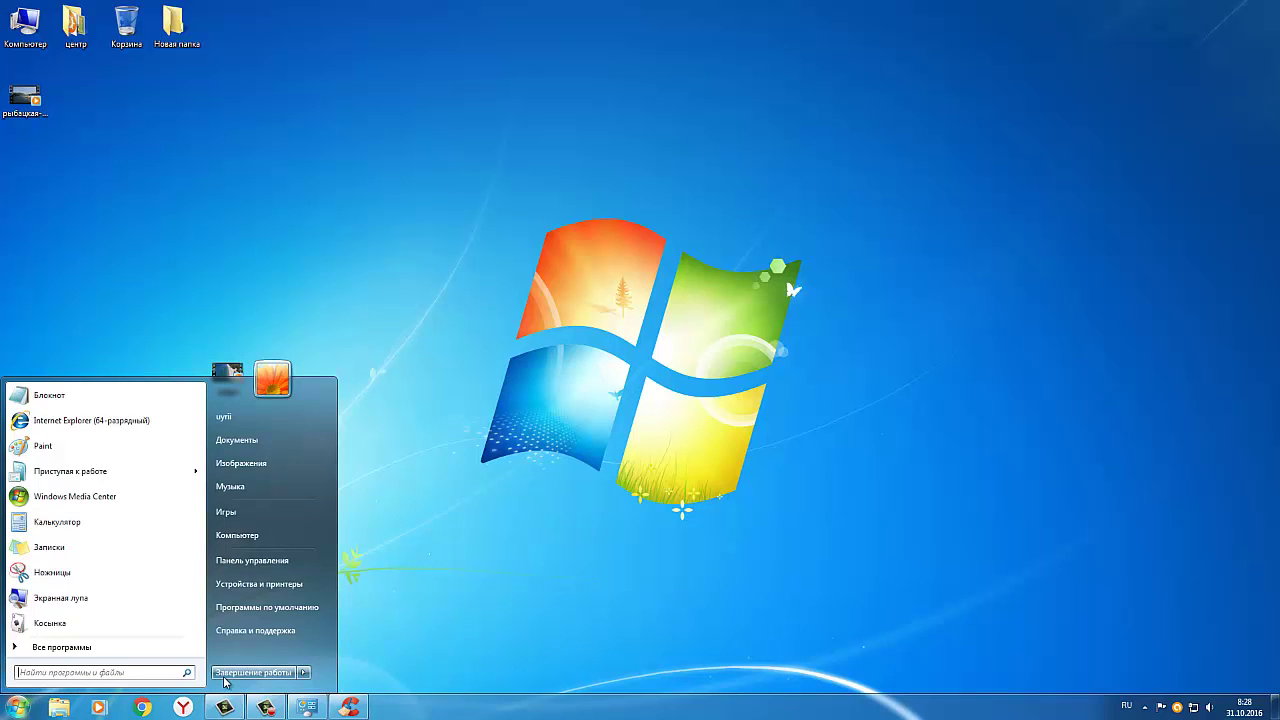
{"action": "type", "text": "%"}
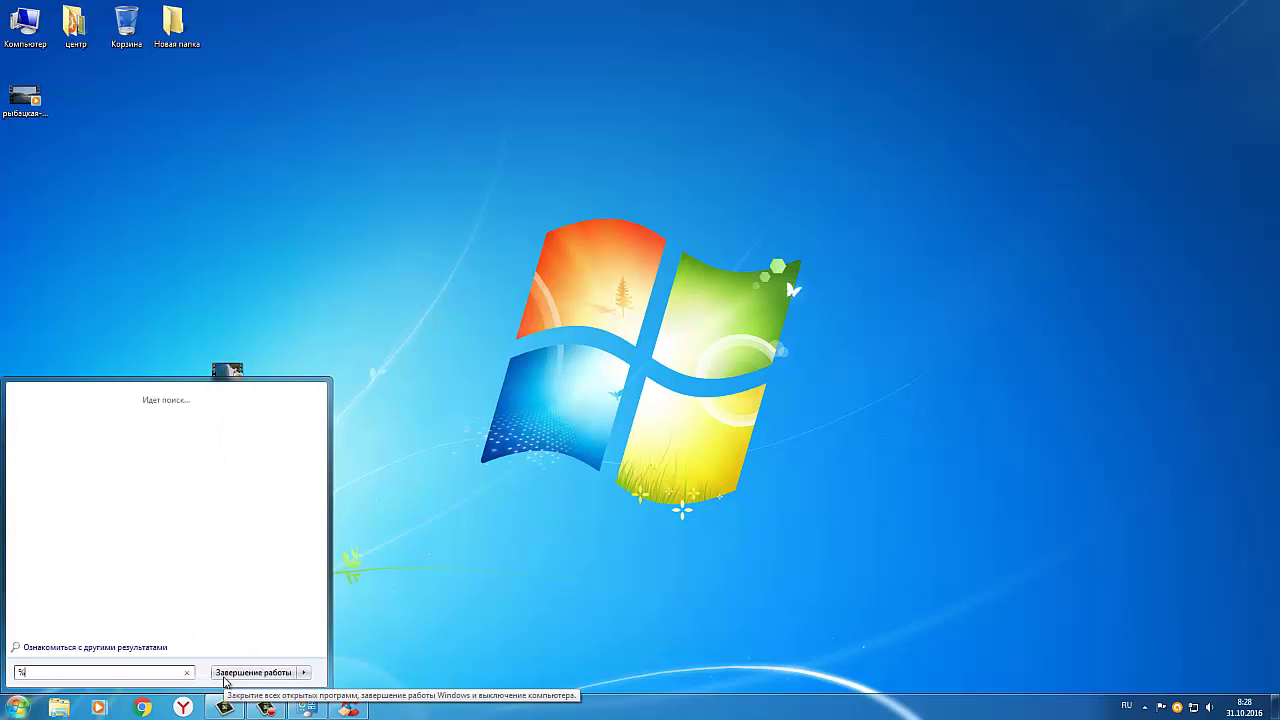
{"action": "key", "text": "alt+shift"}
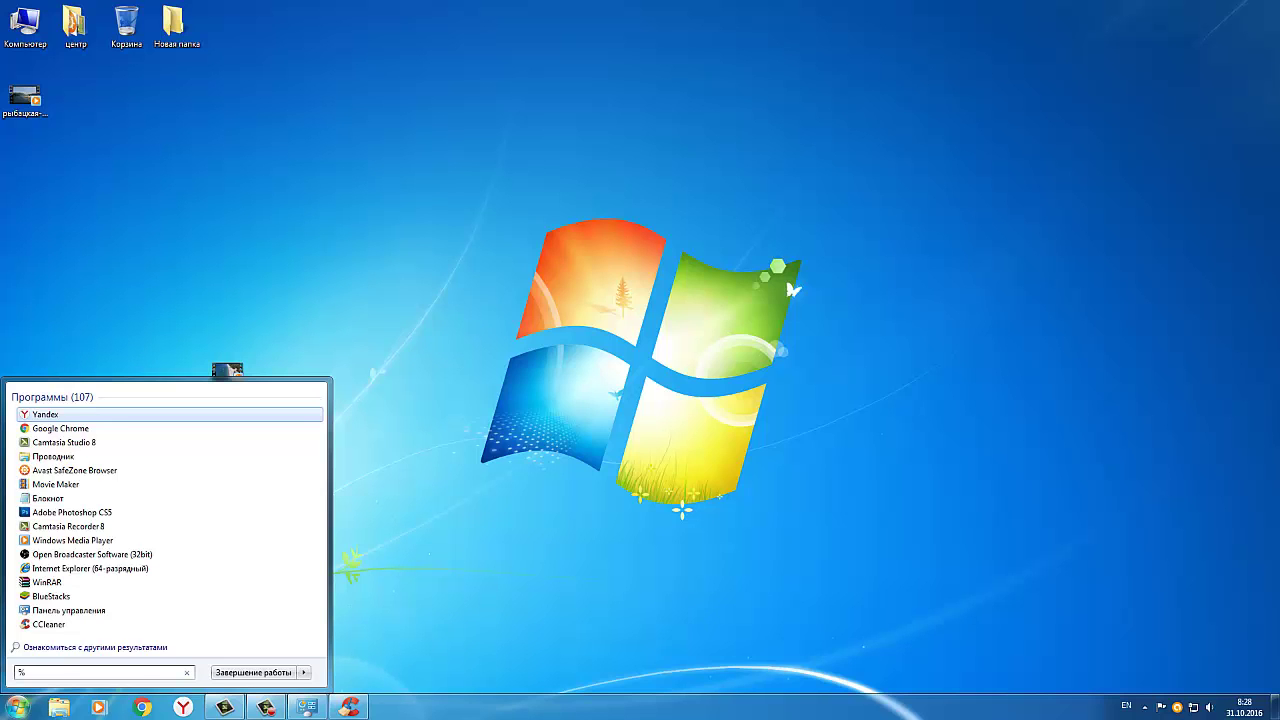
{"action": "type", "text": "Te"}
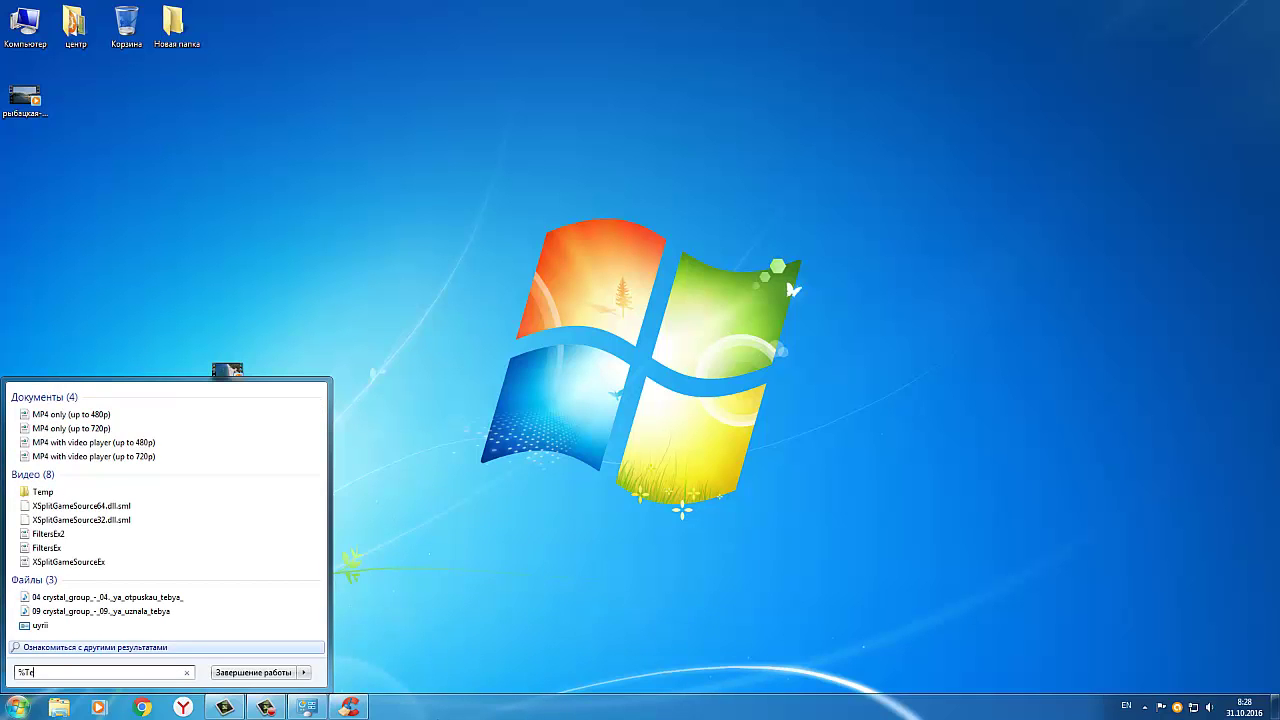
{"action": "type", "text": "m"}
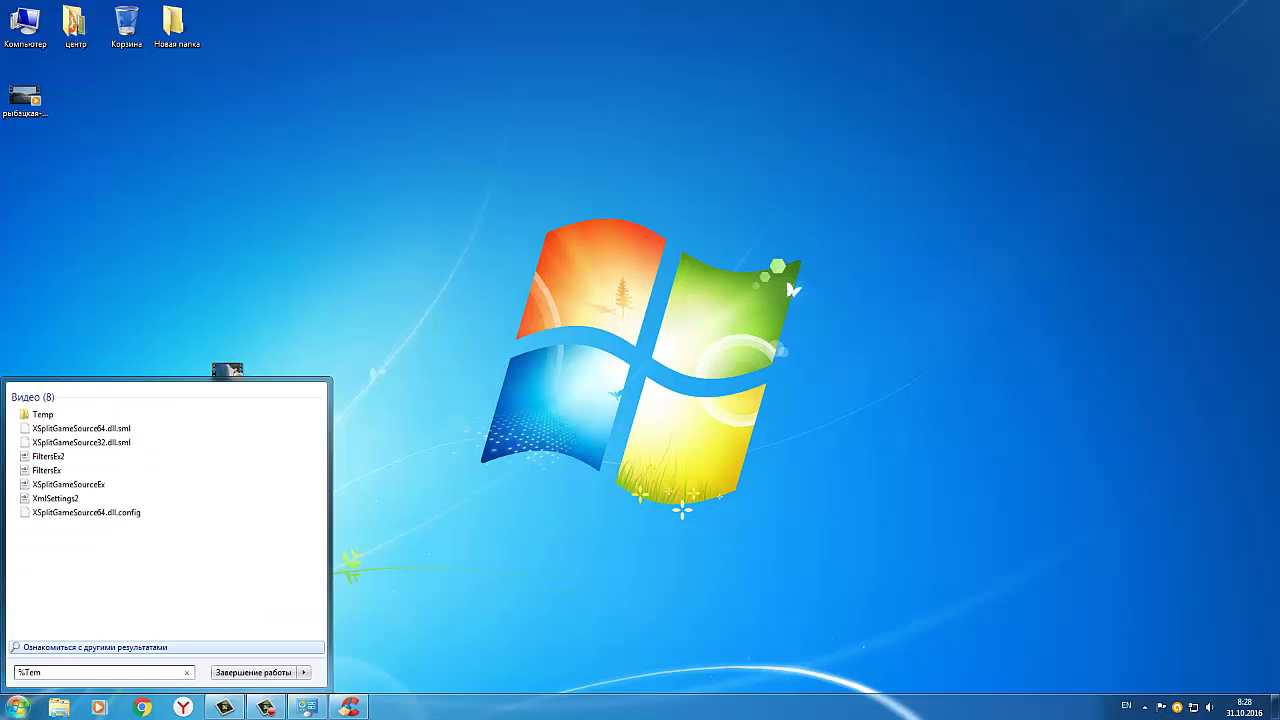
{"action": "type", "text": "p"}
{"action": "type", "text": "%"}
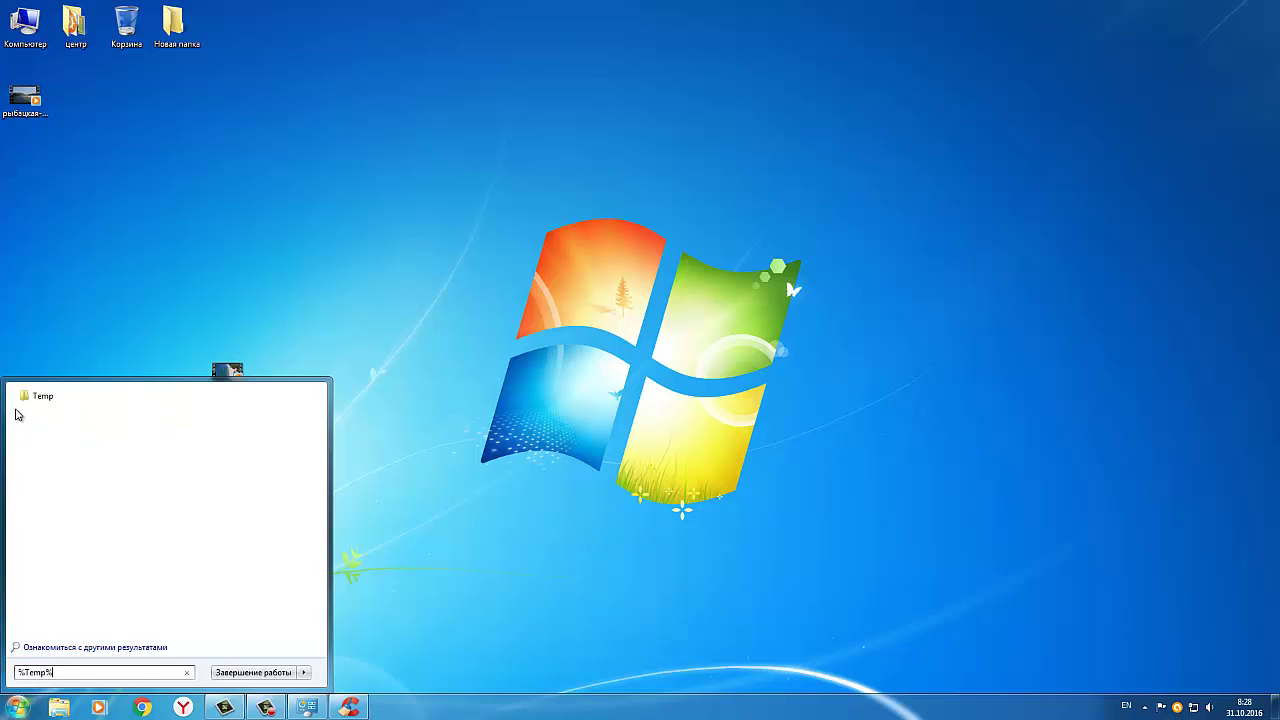
{"action": "left_click", "coordinate": [45, 397]}
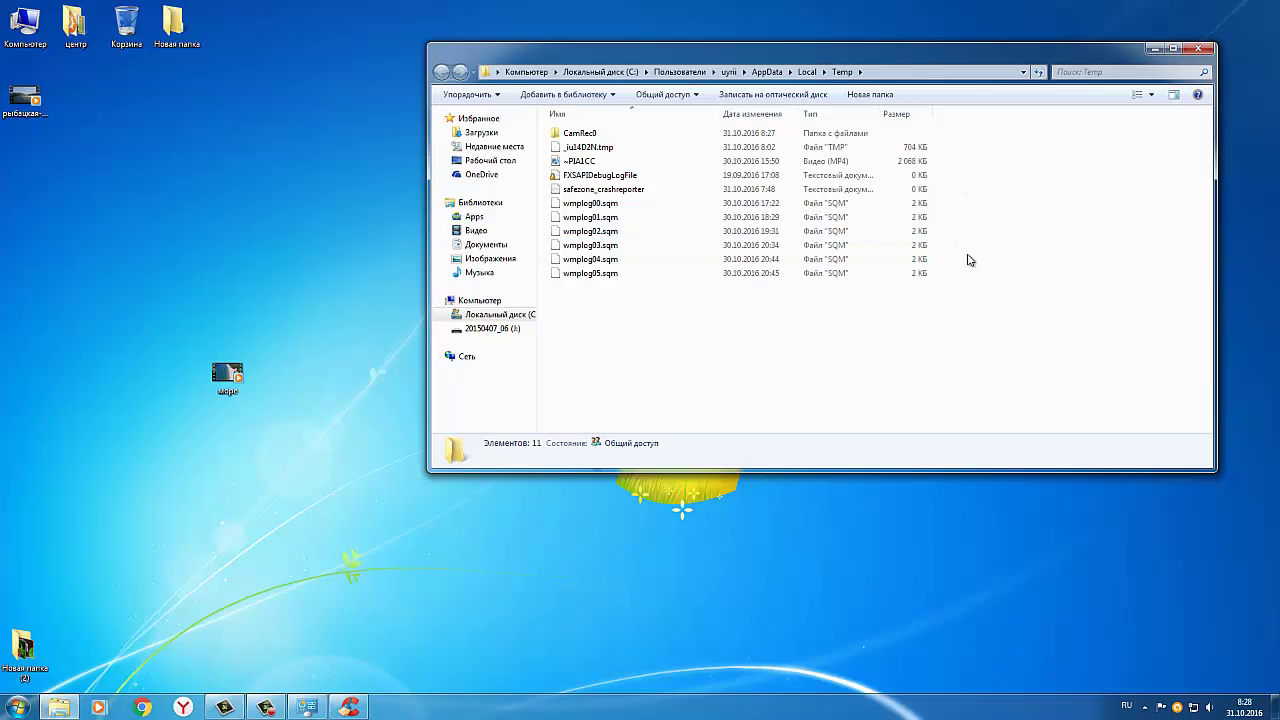
Move all items in the Temp folder to the recycle bin, skipping those in use, and close the folder window
{"action": "left_click_drag", "start_coordinate": [978, 278], "coordinate": [556, 124]}
{"action": "right_click", "coordinate": [662, 162]}
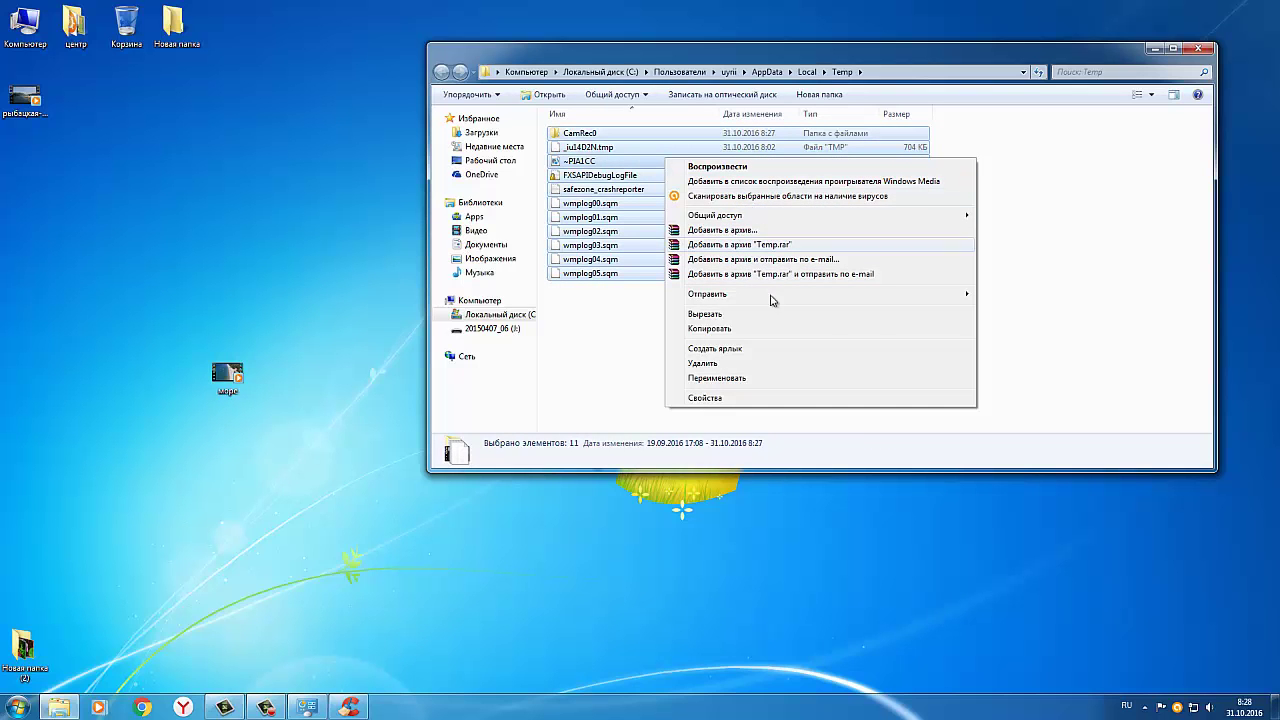
{"action": "left_click", "coordinate": [724, 364]}
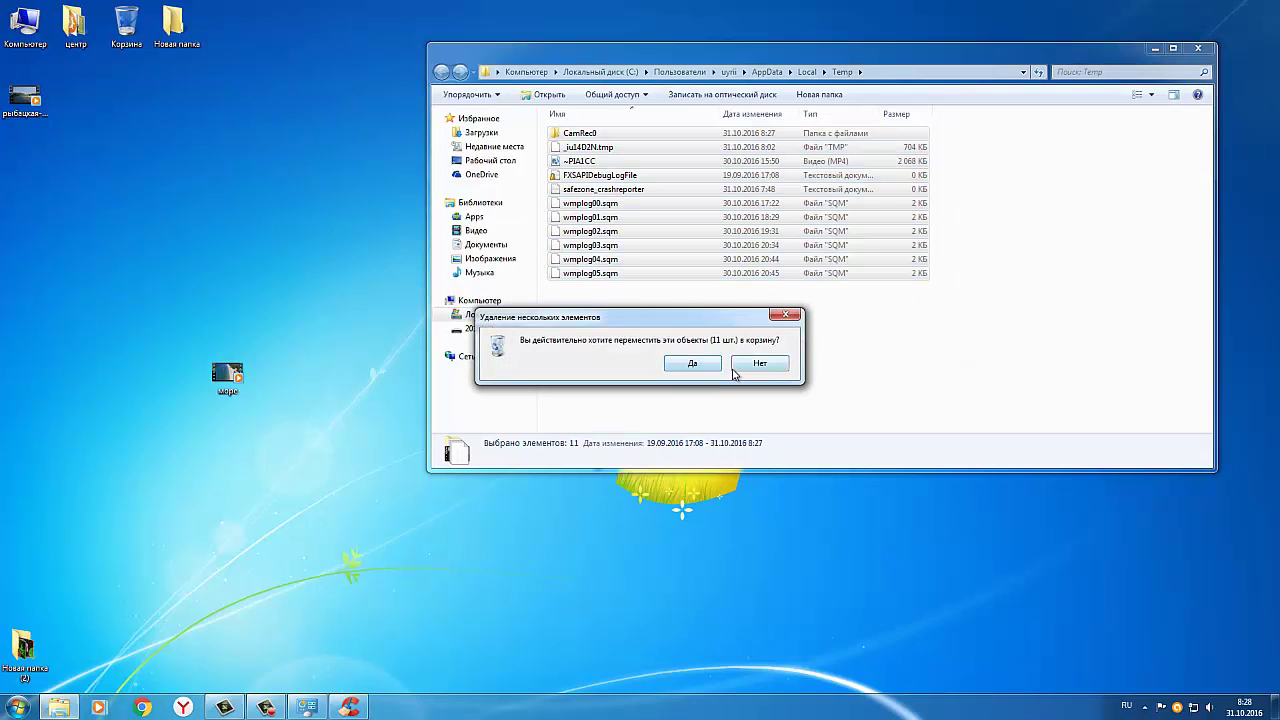
{"action": "left_click", "coordinate": [701, 368]}
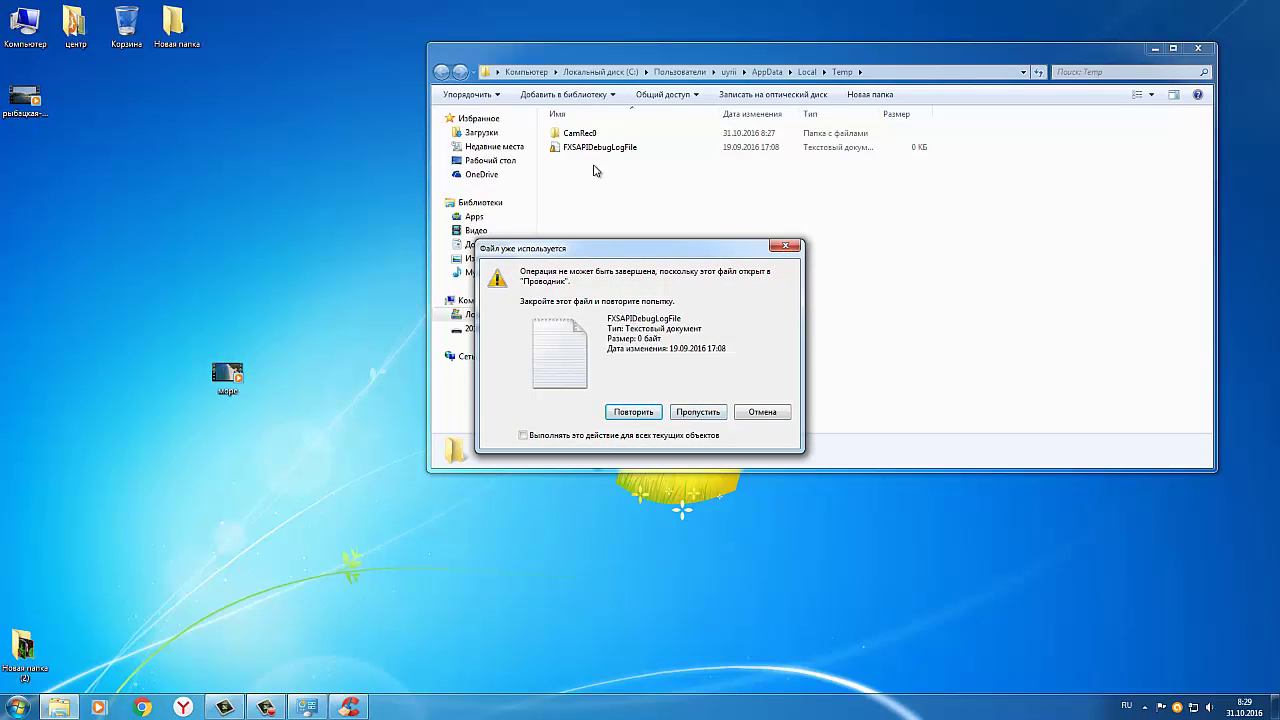
{"action": "left_click", "coordinate": [698, 412]}
{"action": "left_click", "coordinate": [698, 412]}
{"action": "left_click", "coordinate": [698, 412]}
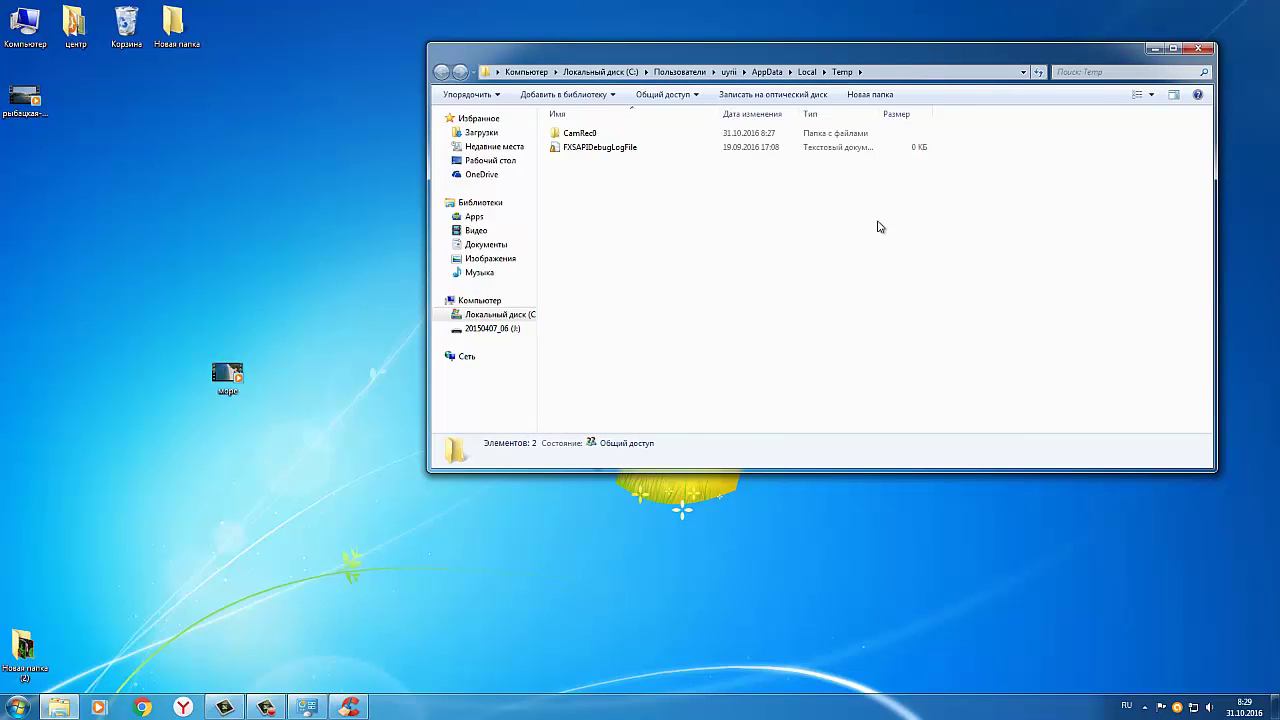
{"action": "left_click", "coordinate": [1201, 50]}
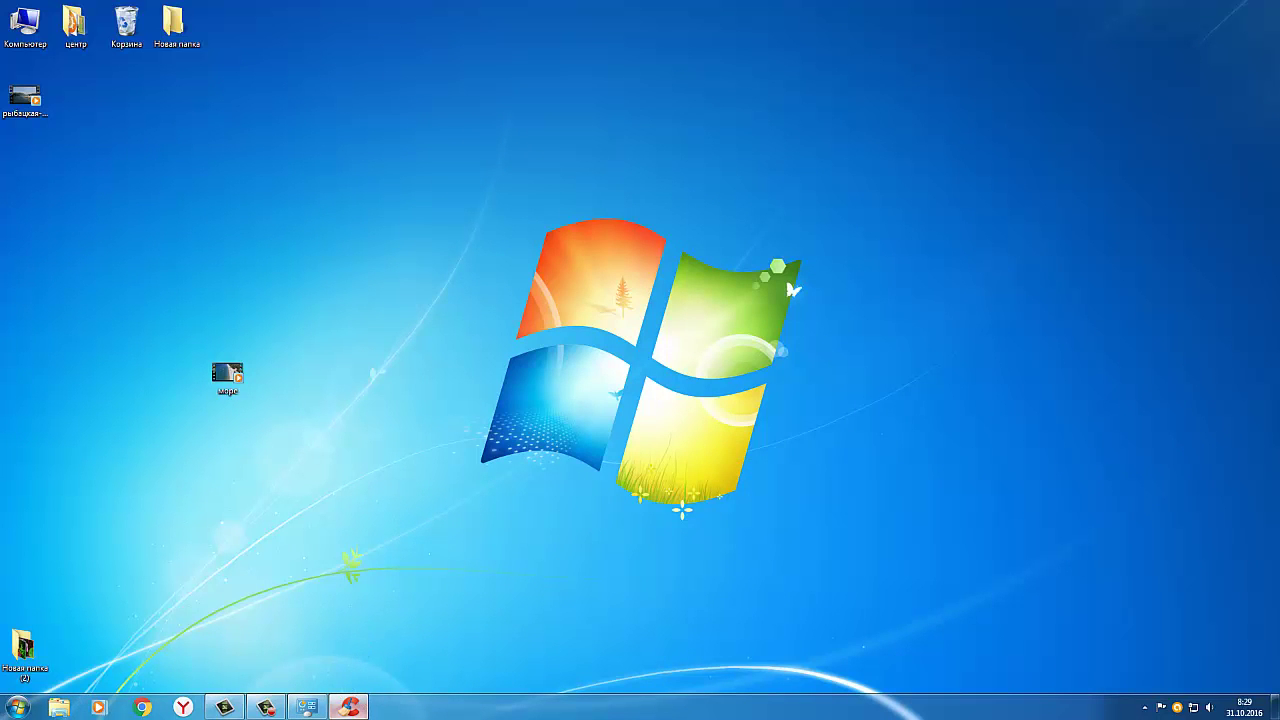
{"action": "mouse_move", "coordinate": [349, 705]}
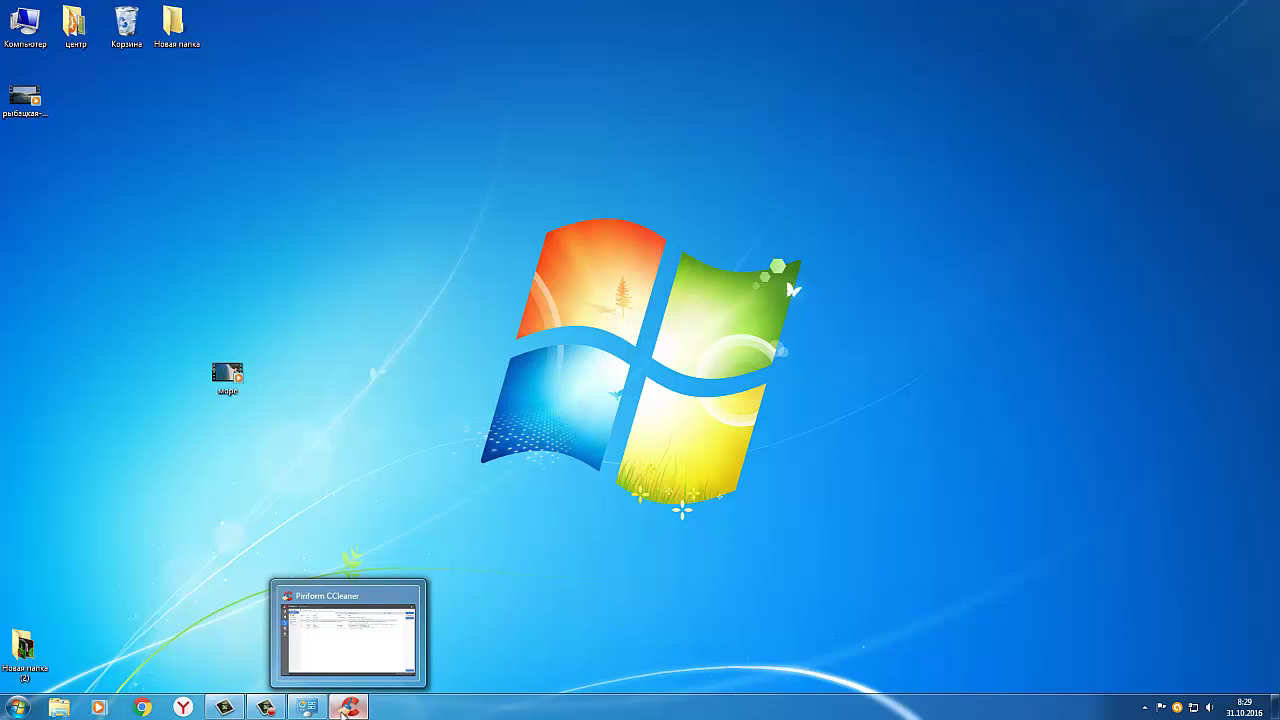
{"action": "left_click", "coordinate": [264, 708]}
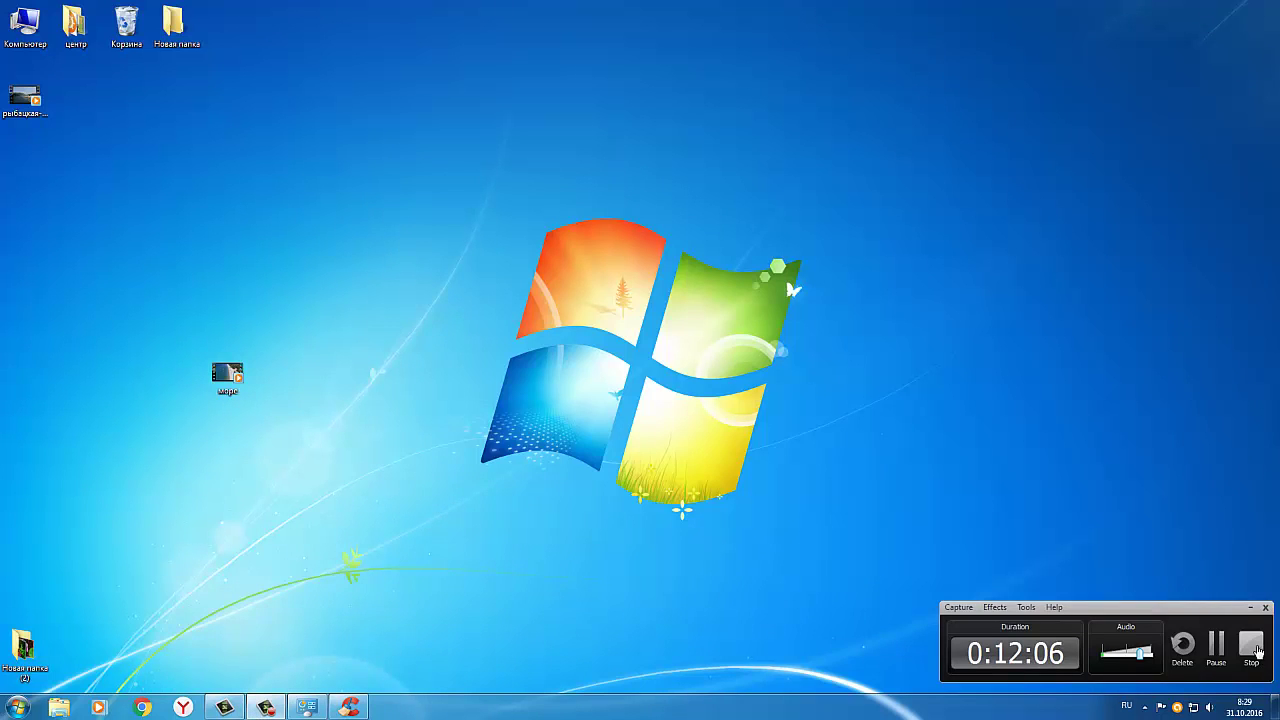